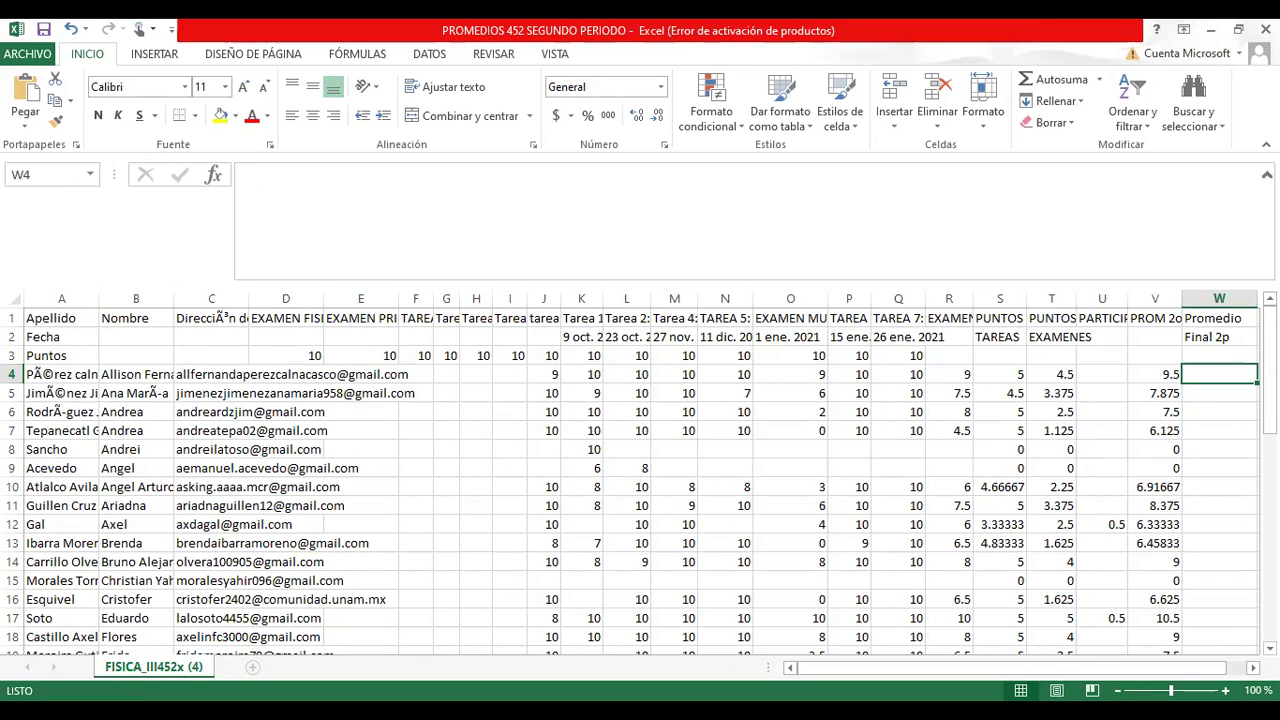
# Step: Enter the final second-period averages 10, 8, 8 and 6 in cells W4 through W7
pyautogui.write('10')
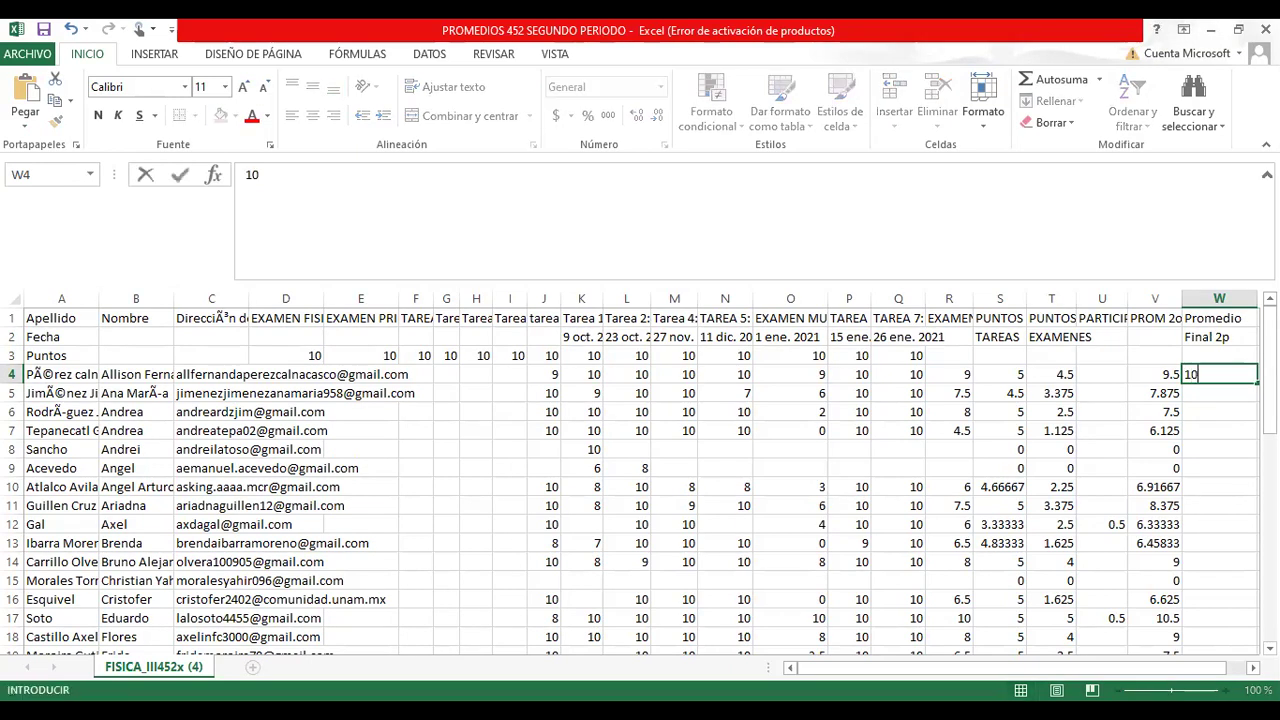
pyautogui.click(1214, 398)
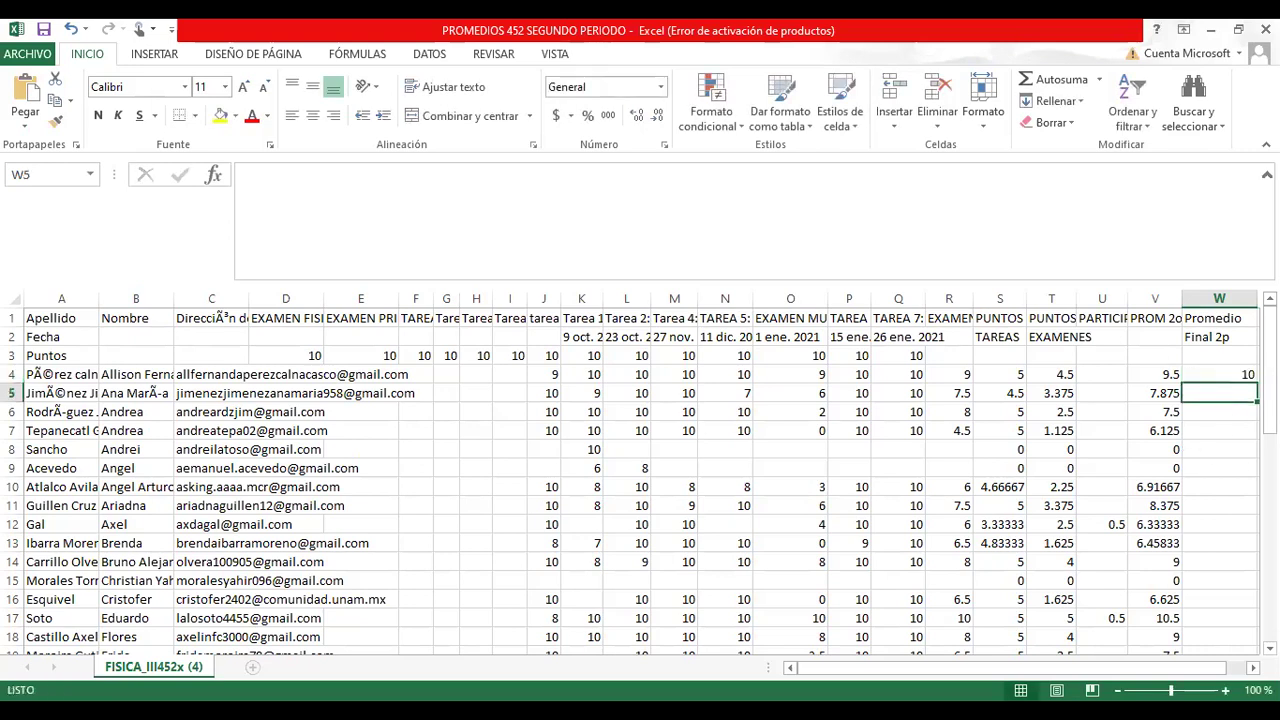
pyautogui.write('8')
pyautogui.click(1222, 414)
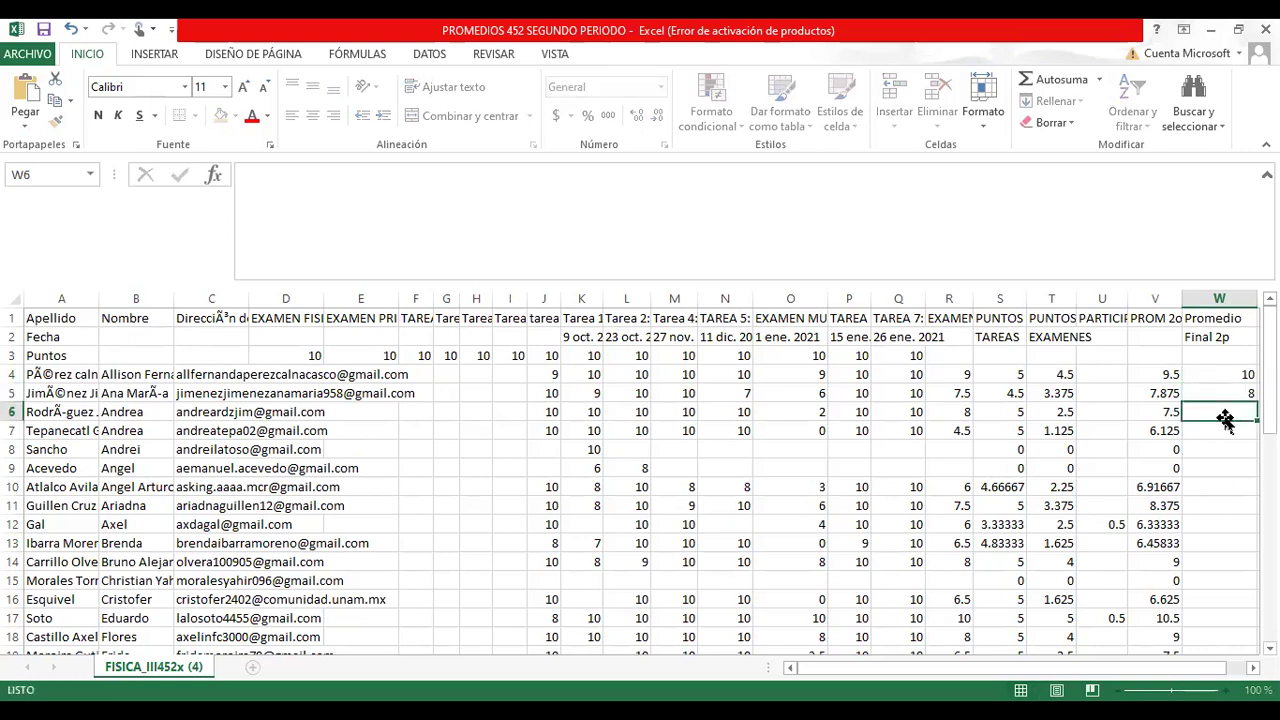
pyautogui.write('8')
pyautogui.click(1211, 430)
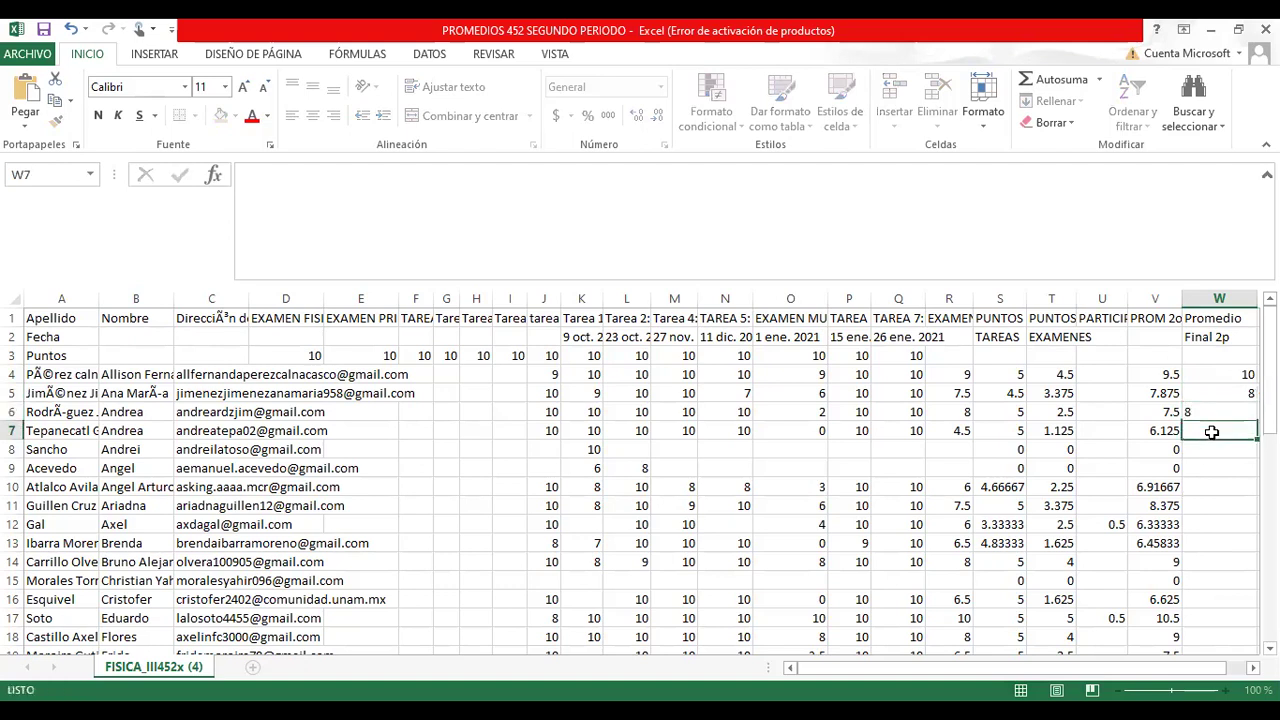
pyautogui.write('6')
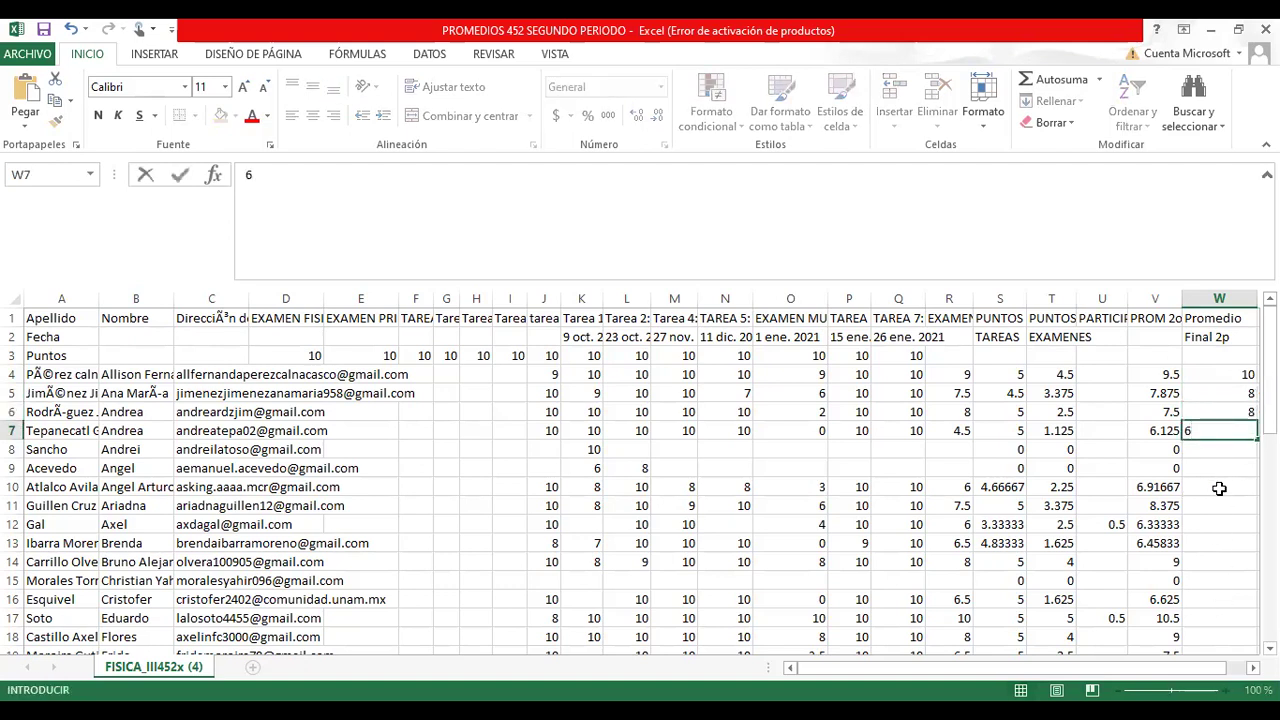
# Step: Enter the final average 7 in W10 and mark the two students in W8 and W9 as NP
pyautogui.click(1218, 490)
pyautogui.write('7')
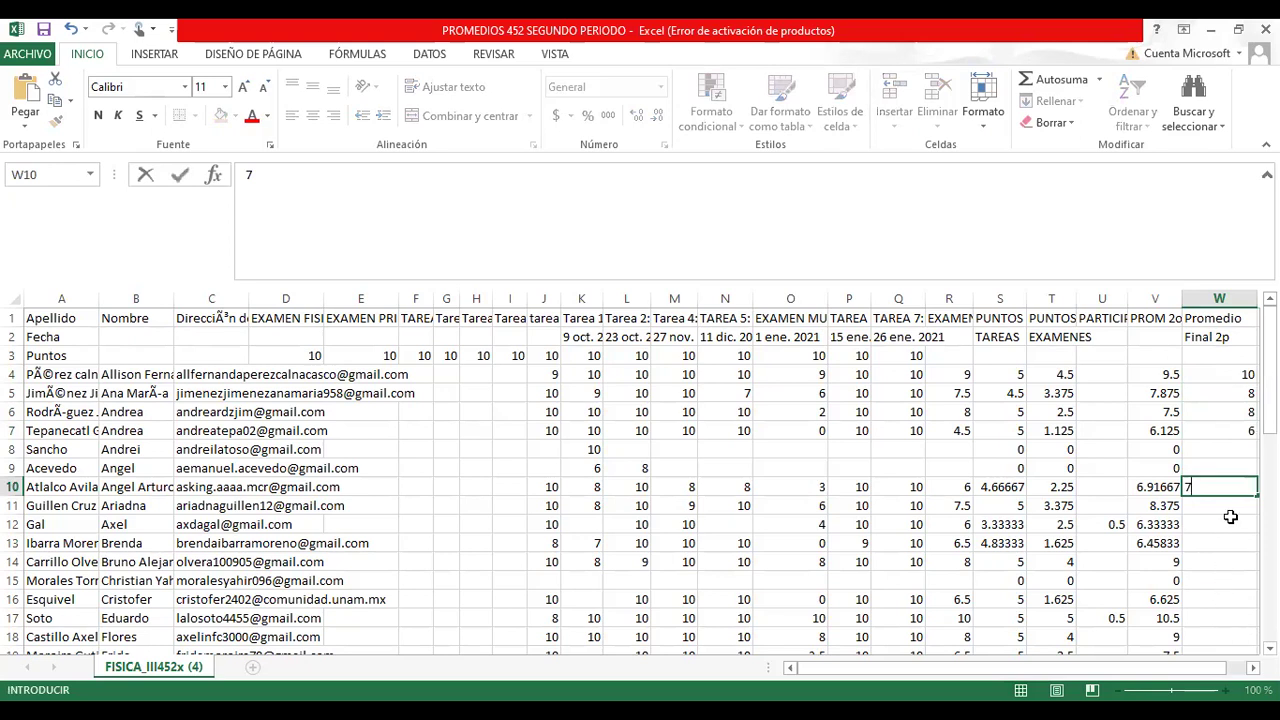
pyautogui.click(1236, 455)
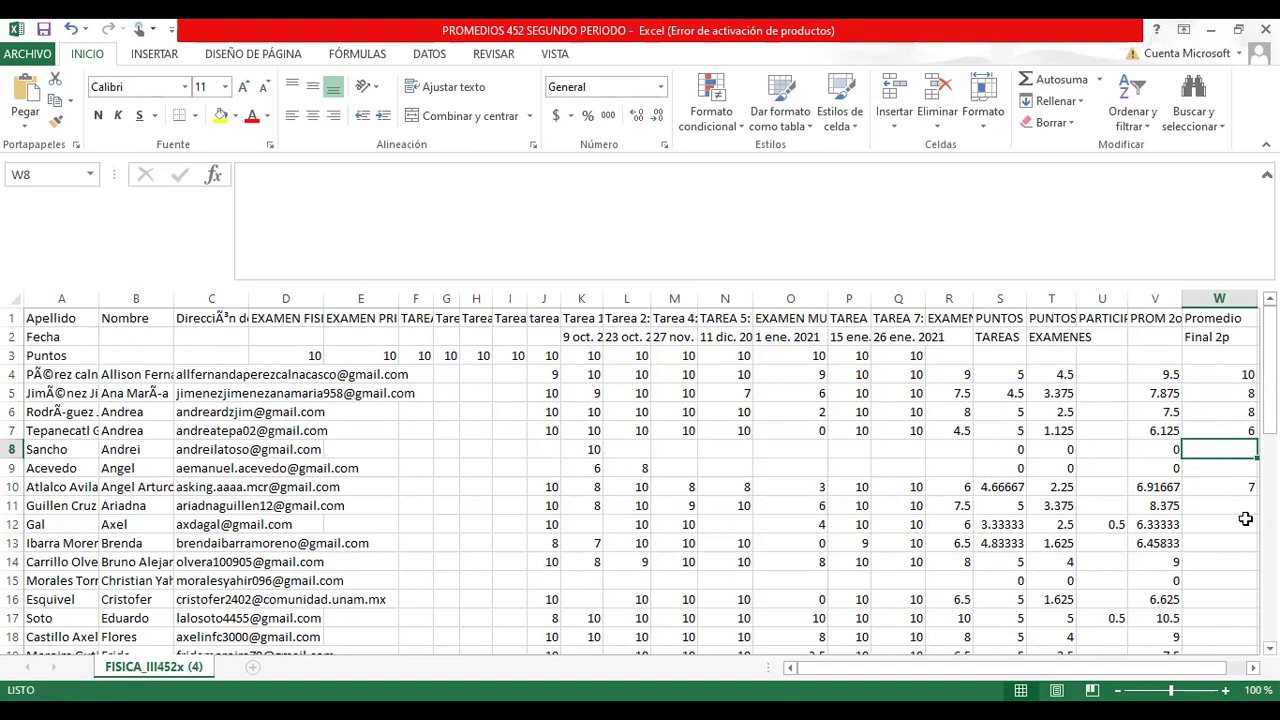
pyautogui.write('n')
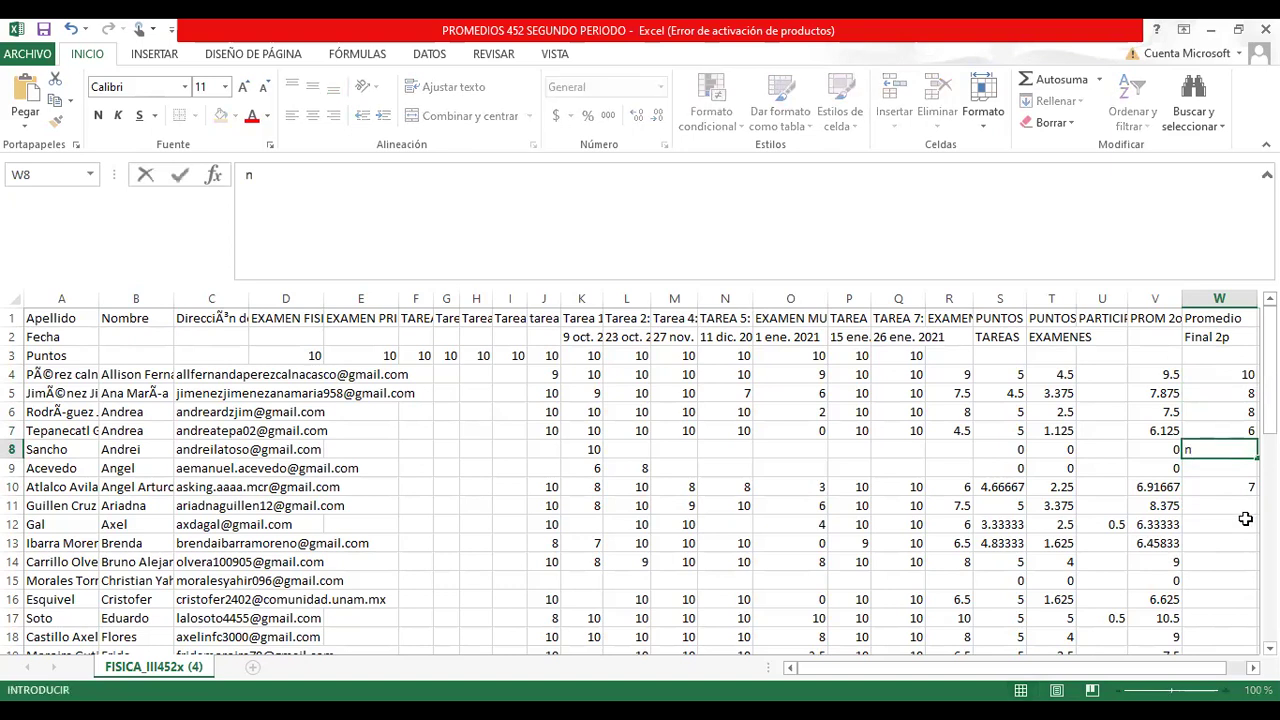
pyautogui.press('BackSpace')
pyautogui.write('NP')
pyautogui.press('Return')
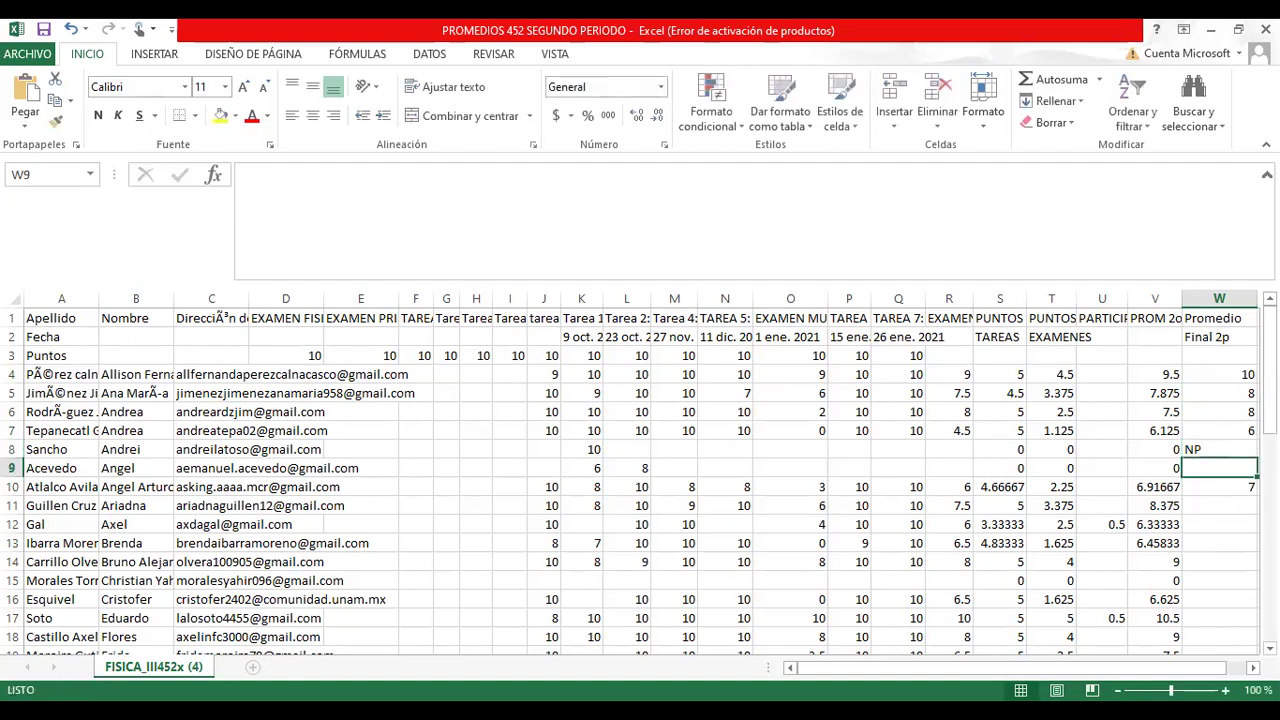
pyautogui.write('NP')
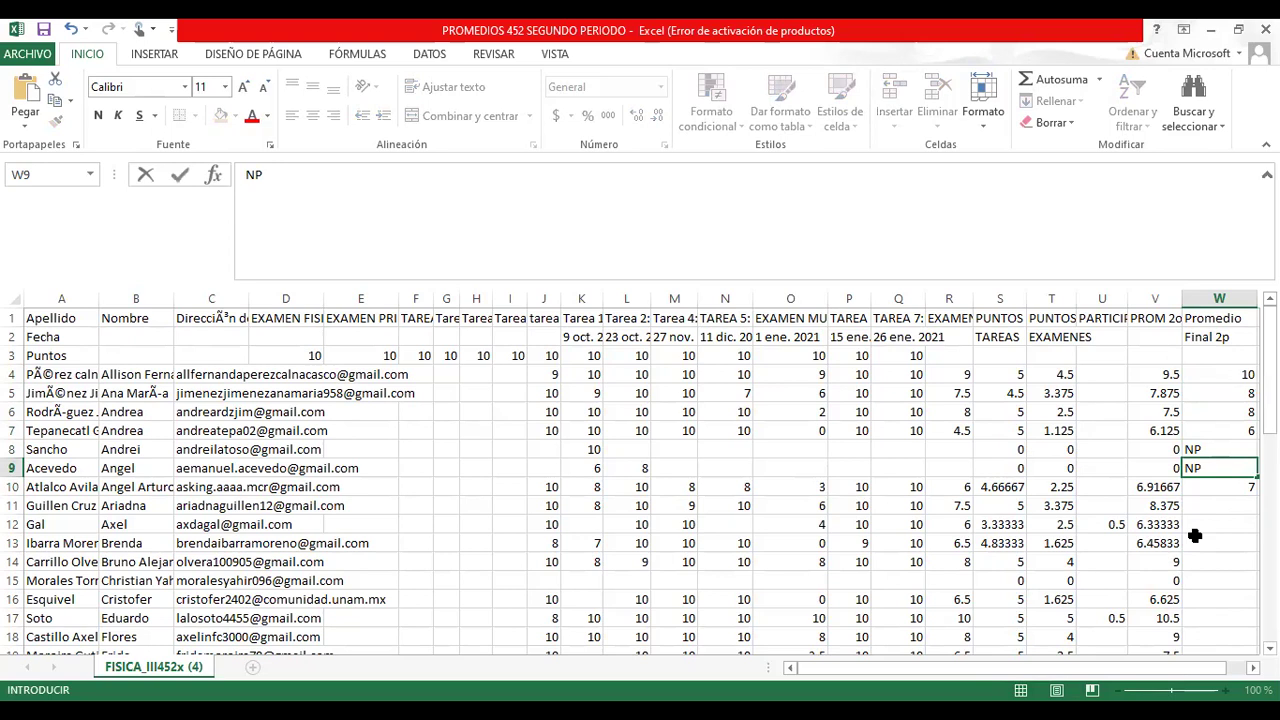
# Step: Fill in the final averages 8, 6, 6 and 9 in cells W11 through W14
pyautogui.click(1222, 505)
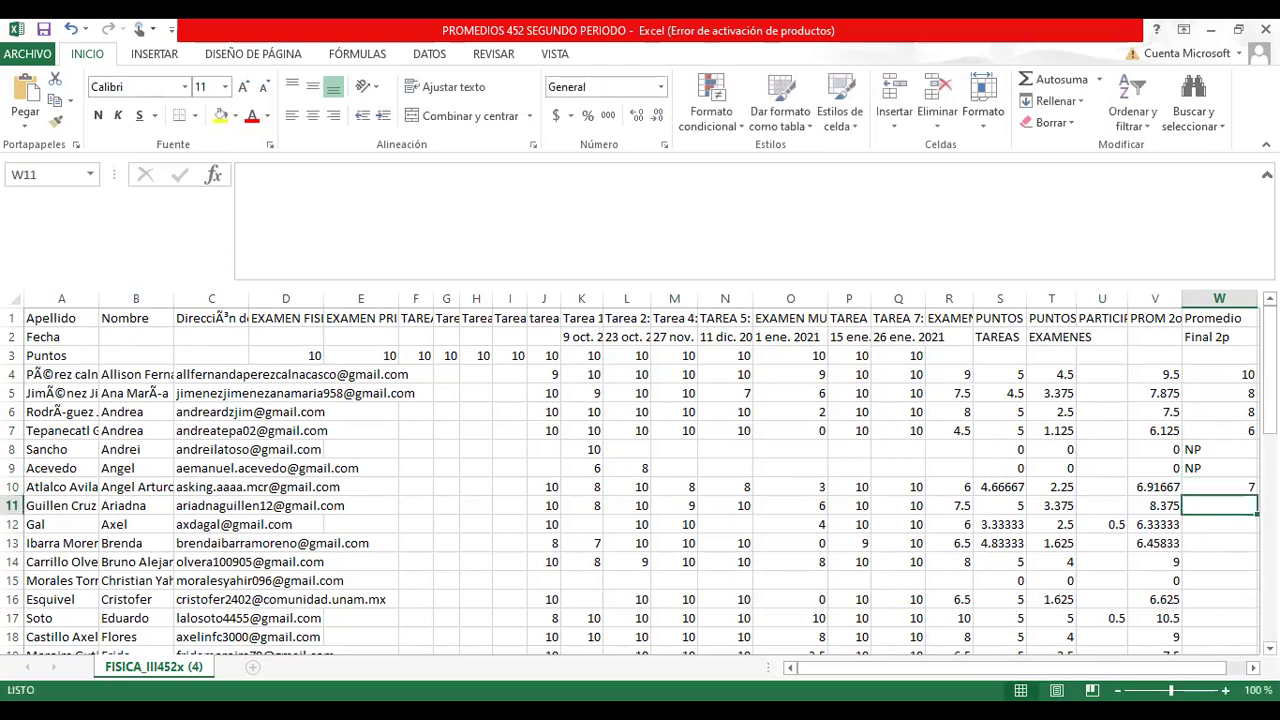
pyautogui.write('8')
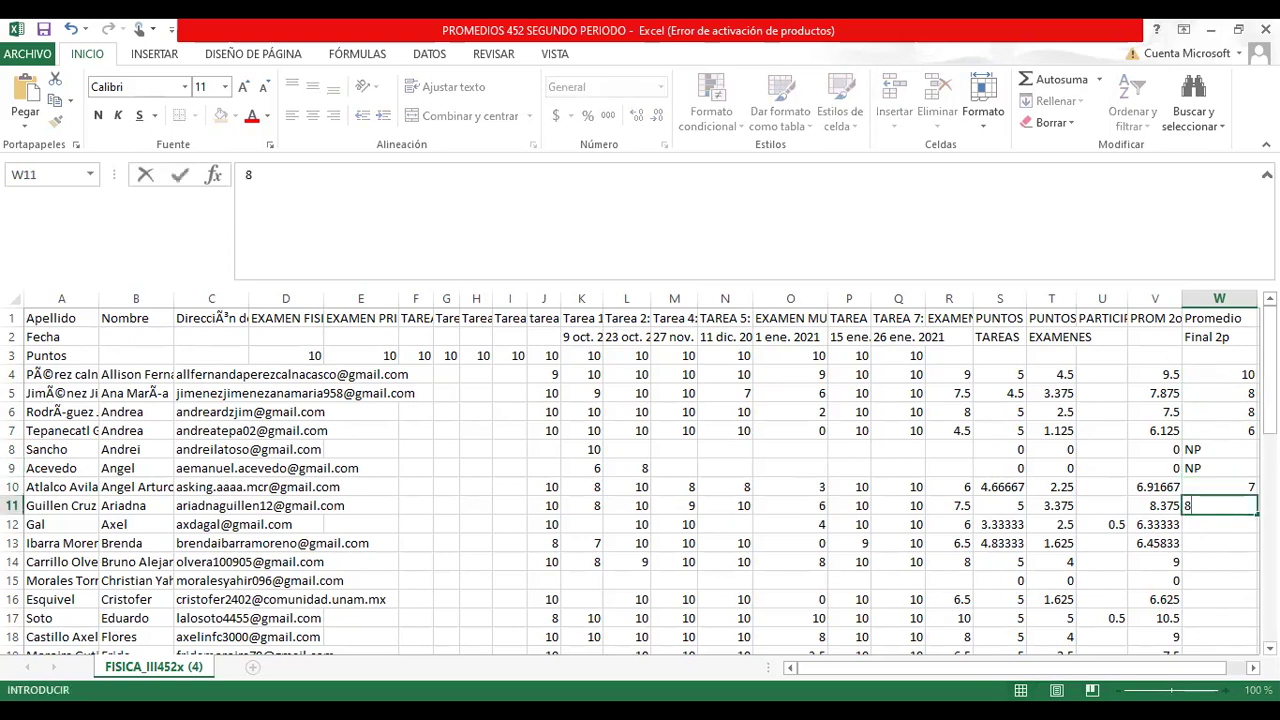
pyautogui.click(1224, 522)
pyautogui.write('6')
pyautogui.click(1234, 540)
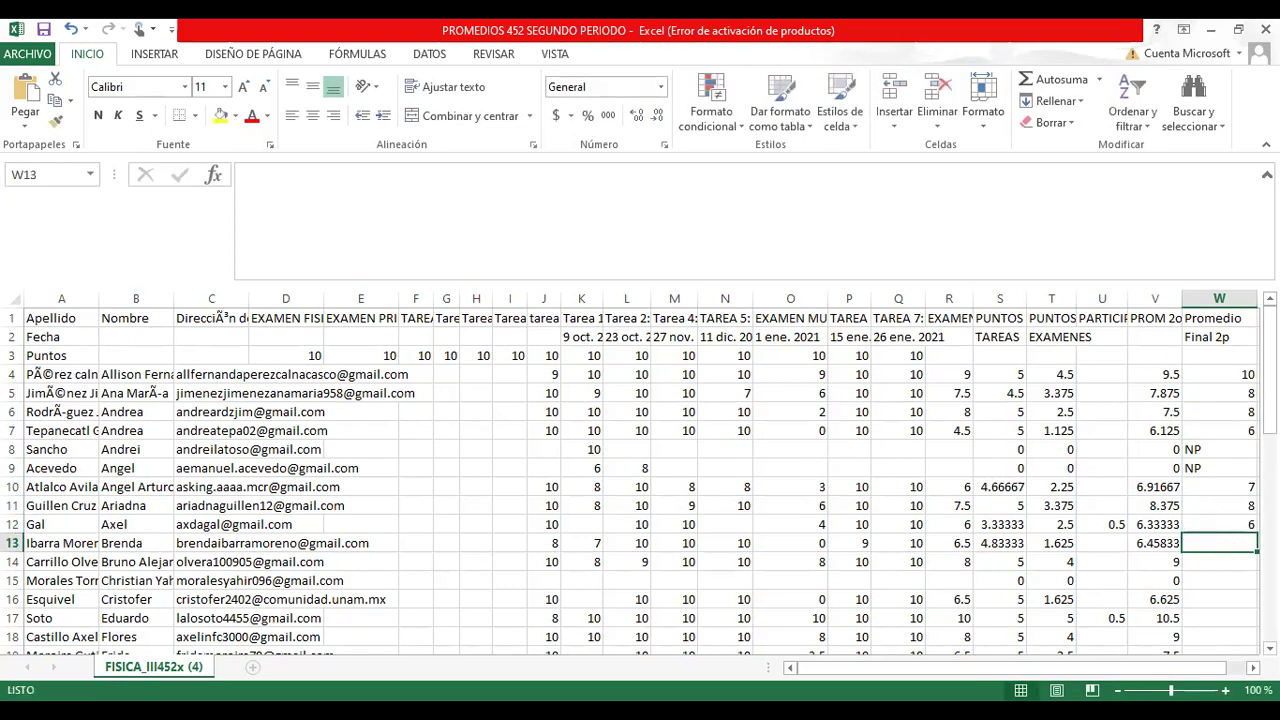
pyautogui.write('6')
pyautogui.click(1211, 560)
pyautogui.write('9')
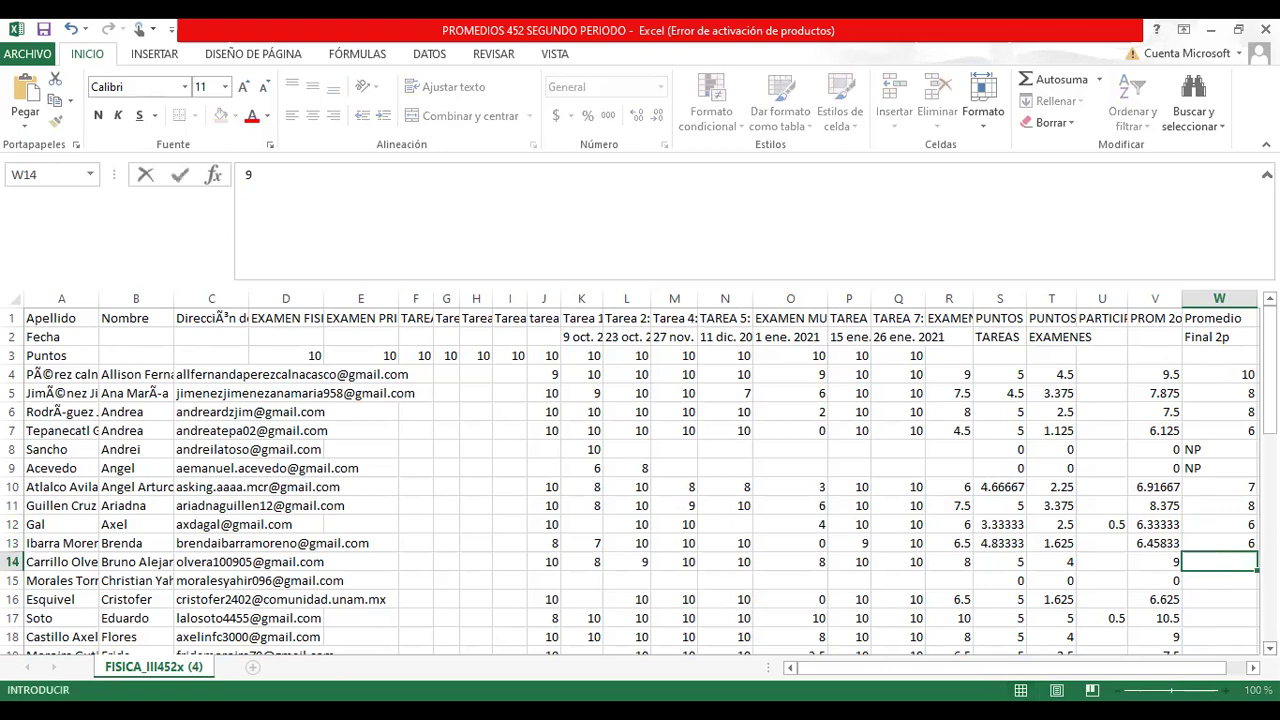
# Step: Enter the final average 7 in W16 and NP for the student without grades in W15
pyautogui.scroll(-2, 640, 480)
pyautogui.scroll(-1, 1237, 540)
pyautogui.click(1229, 452)
pyautogui.write('7')
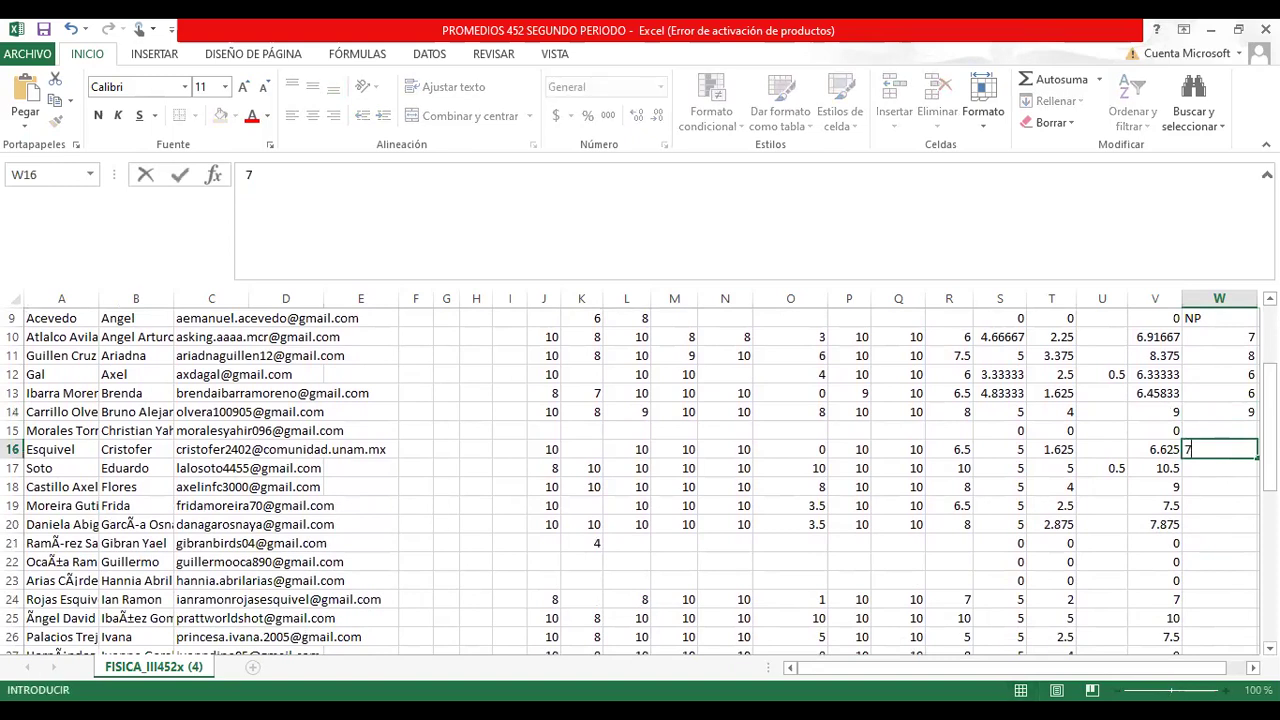
pyautogui.click(1225, 430)
pyautogui.write('NP')
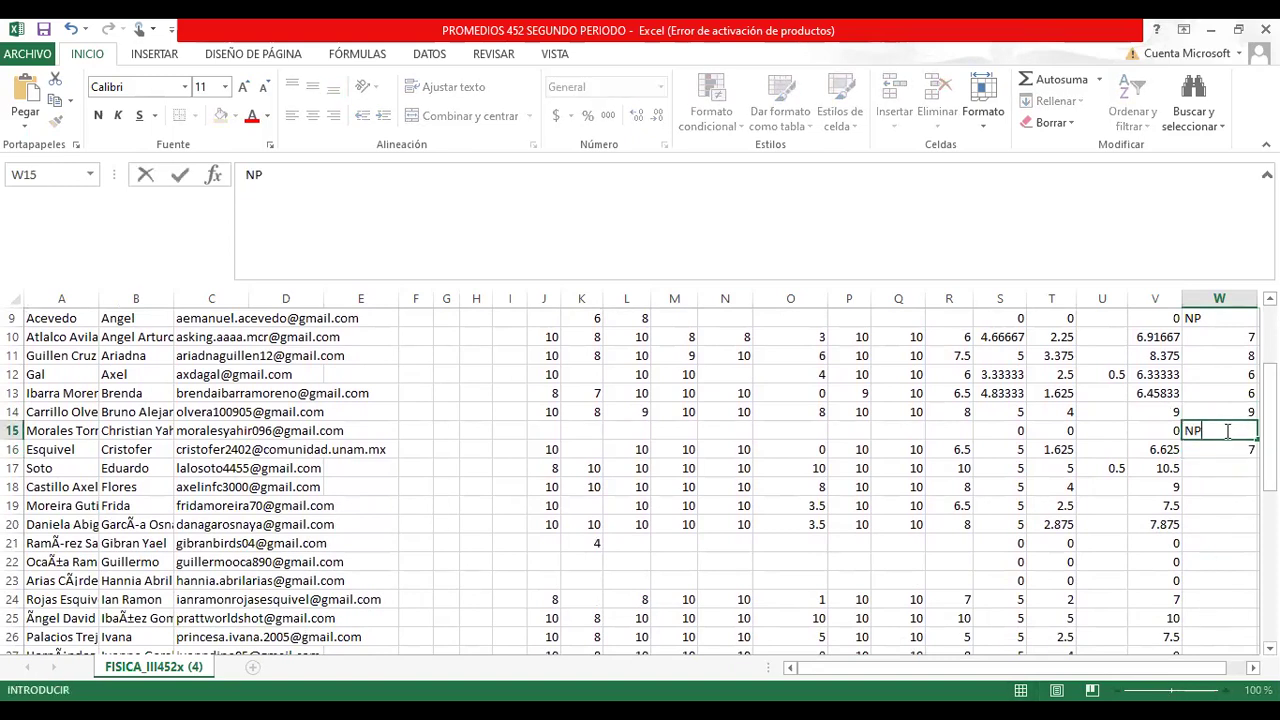
# Step: Enter the final averages 10, 9, 8 and 8 in cells W17 through W20
pyautogui.click(1245, 467)
pyautogui.write('10')
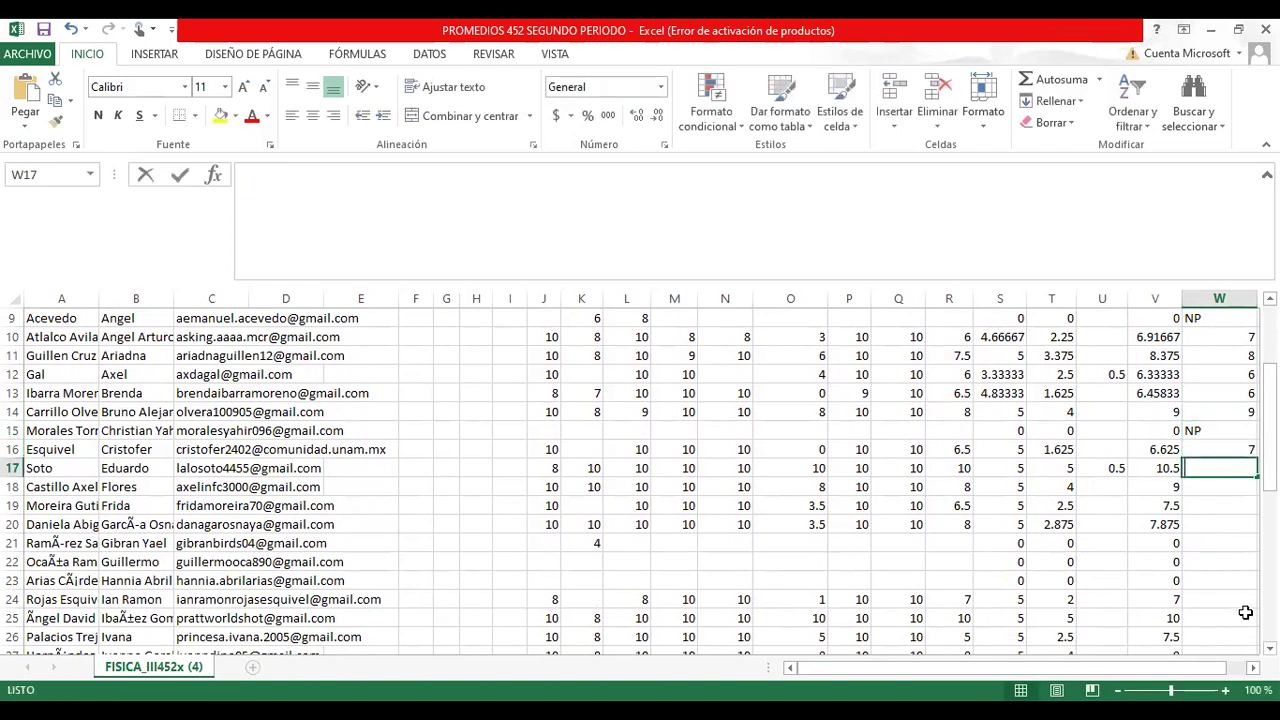
pyautogui.click(1211, 488)
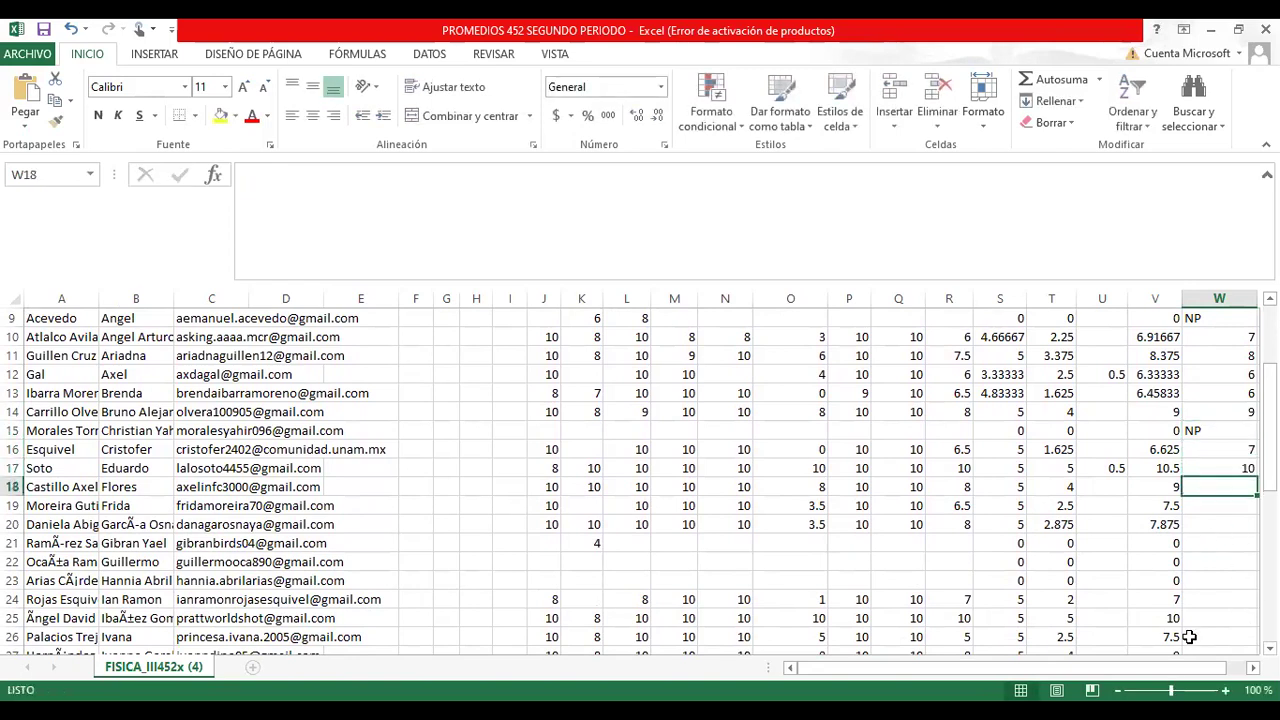
pyautogui.write('9')
pyautogui.click(1231, 508)
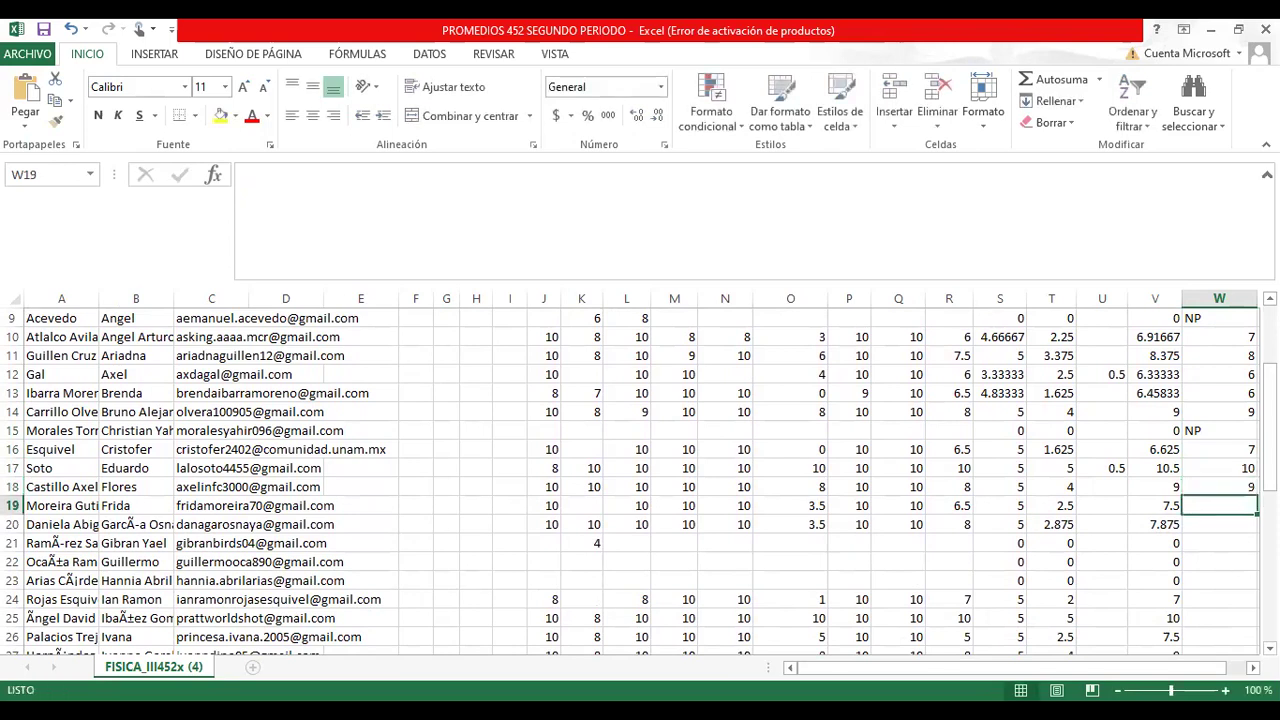
pyautogui.write('8')
pyautogui.click(1204, 528)
pyautogui.write('8')
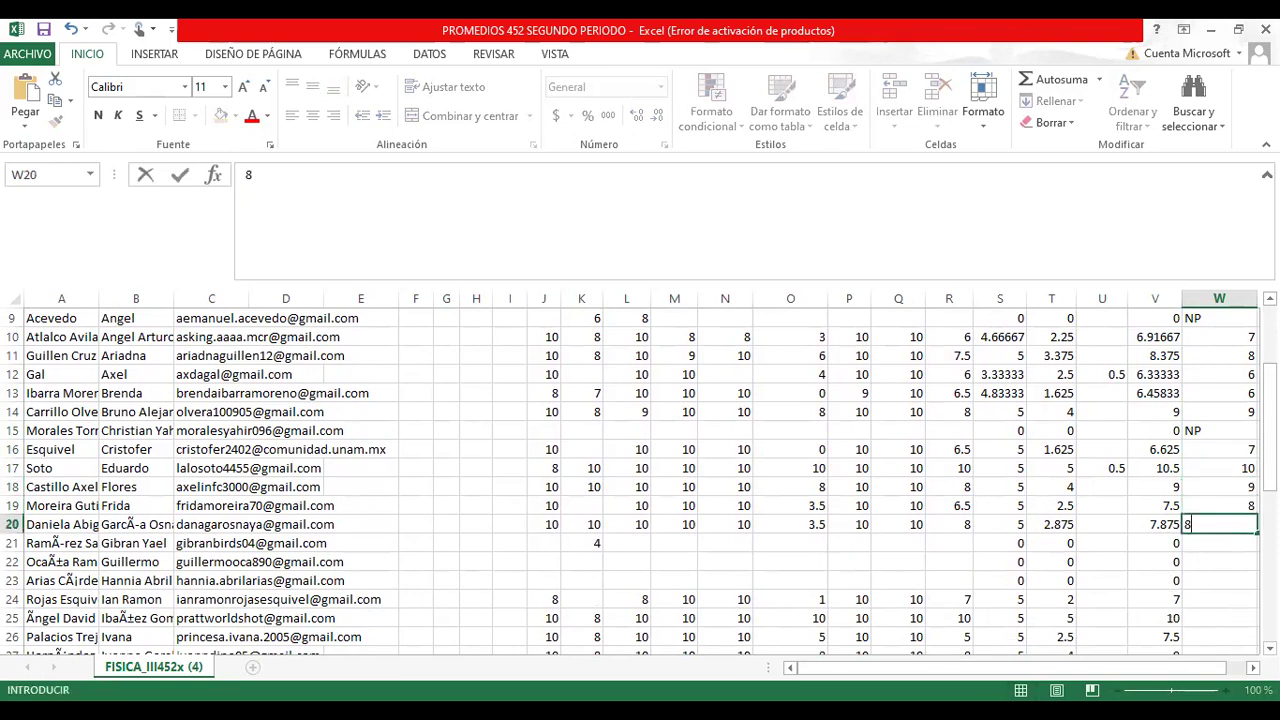
# Step: Mark the three students in rows 21 to 23 as NP in the final average column W
pyautogui.scroll(-2, 1236, 558)
pyautogui.scroll(-1, 1205, 412)
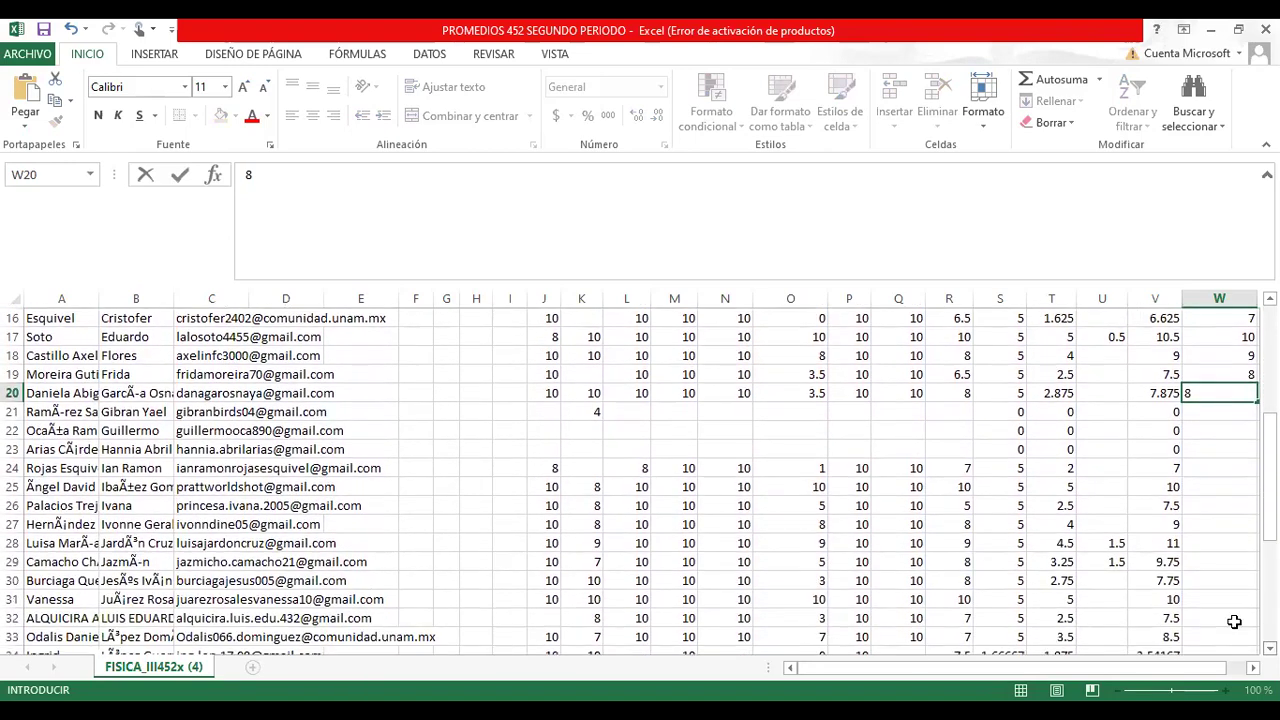
pyautogui.click(1205, 412)
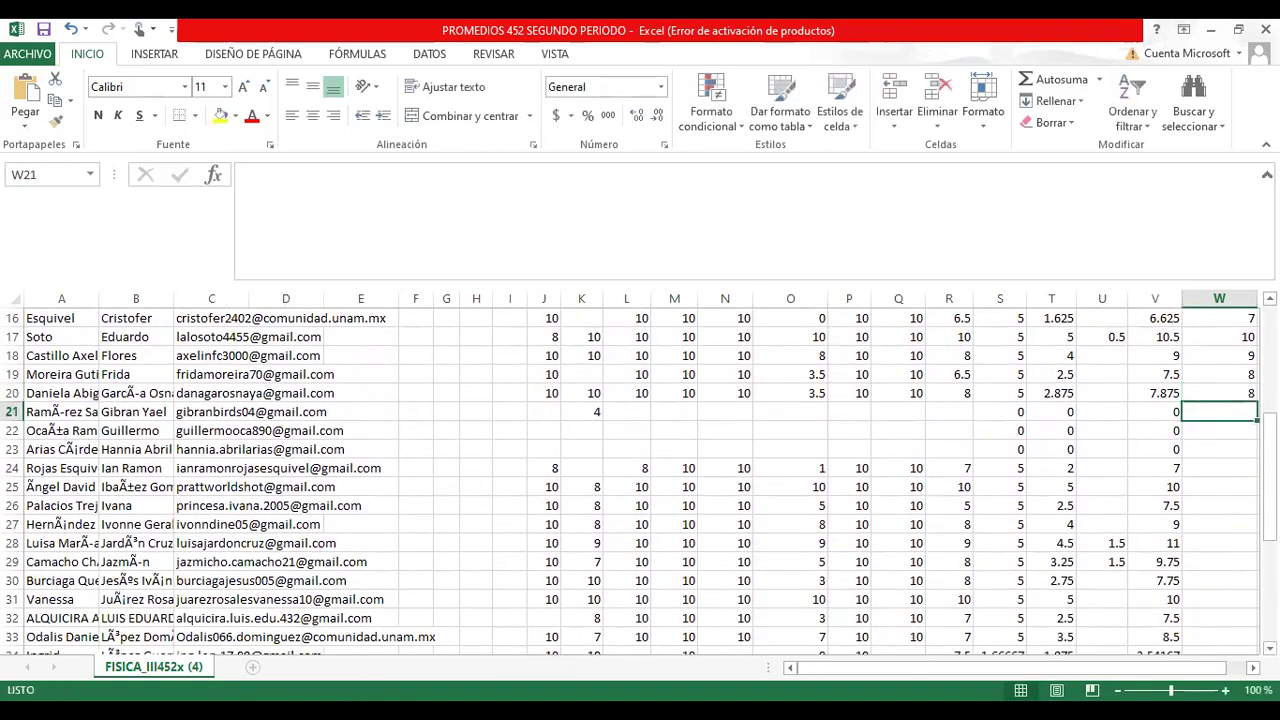
pyautogui.write('NP')
pyautogui.press('Return')
pyautogui.write('NP')
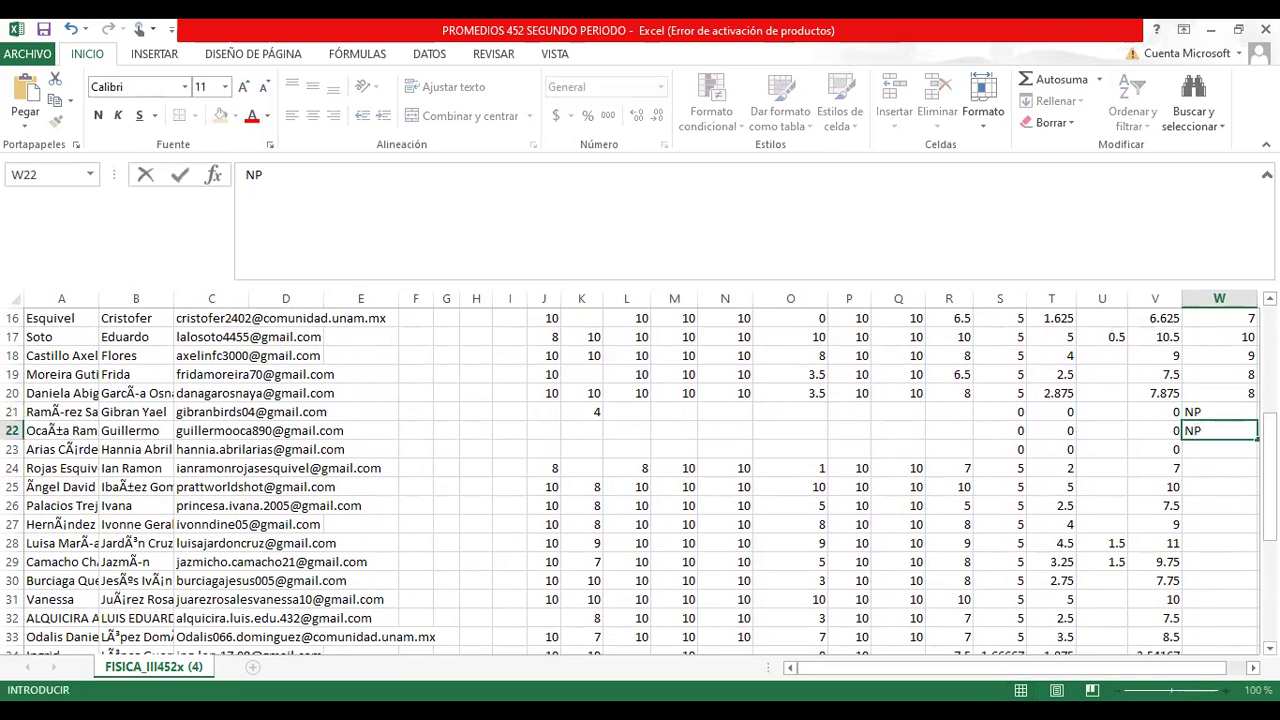
pyautogui.press('Return')
pyautogui.write('NP')
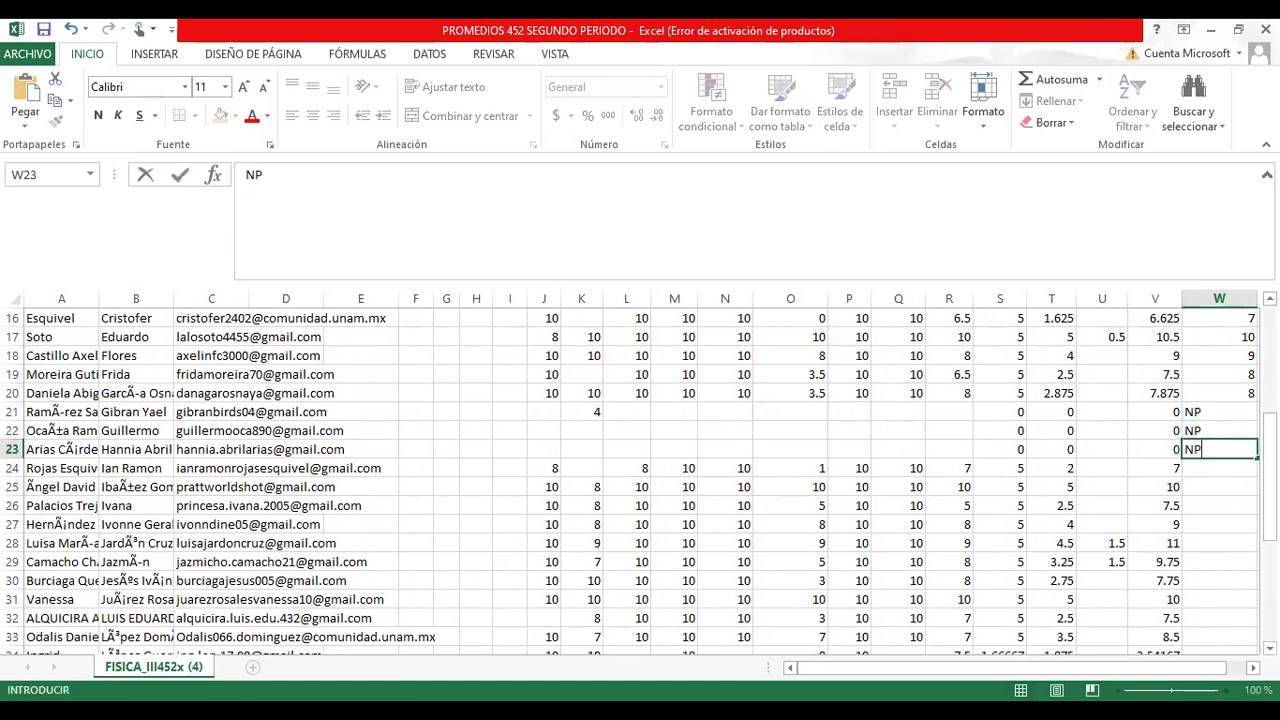
pyautogui.press('Return')
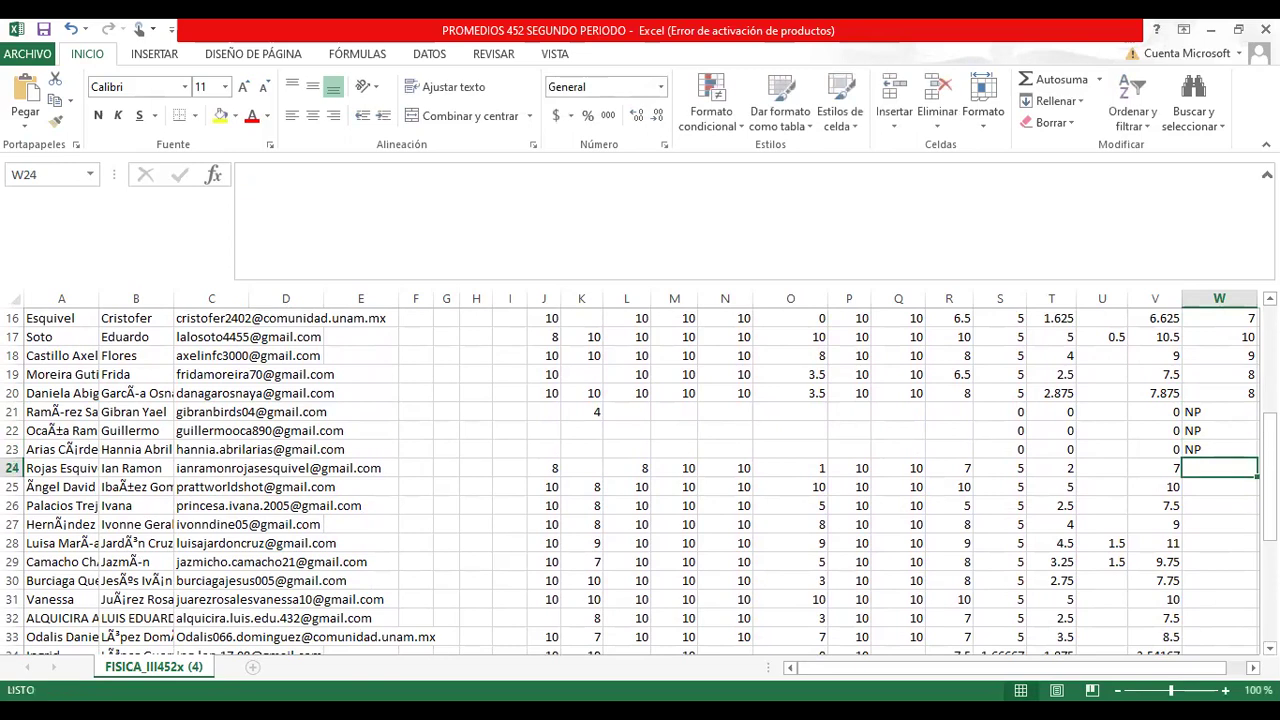
# Step: Enter the final averages 7, 10, 8 and 9 in cells W24 through W27
pyautogui.write('7')
pyautogui.press('Return')
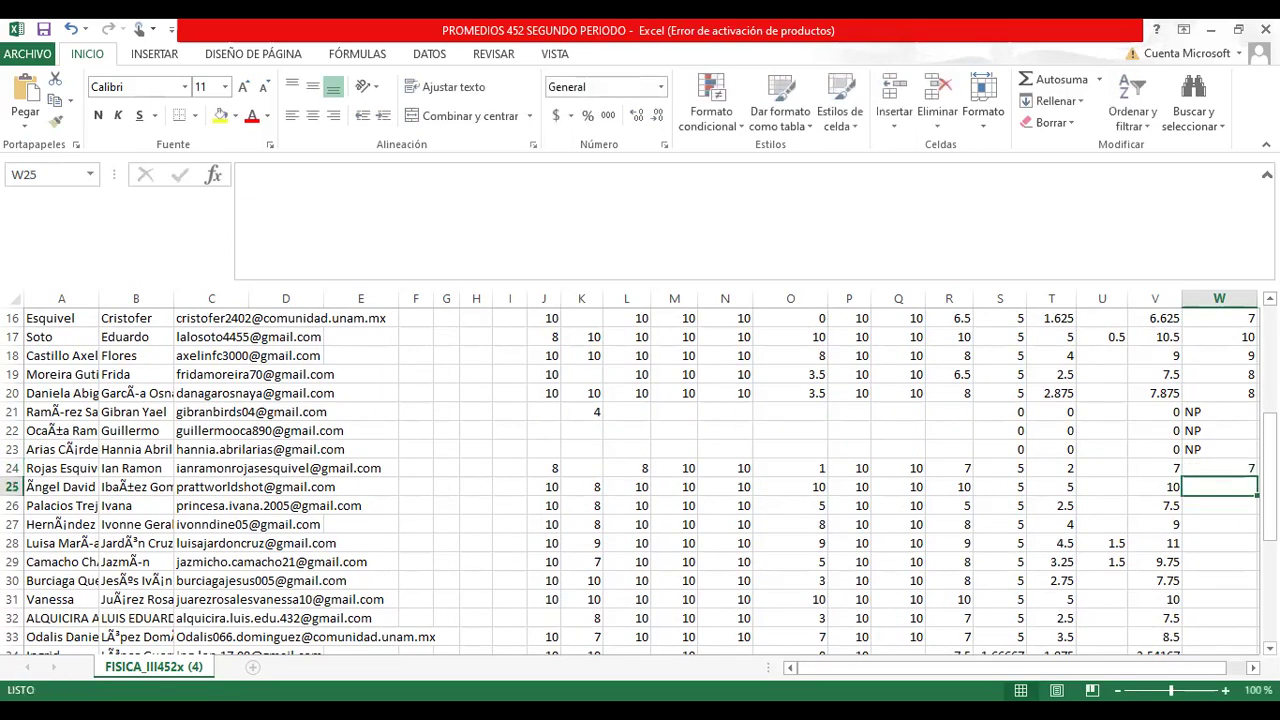
pyautogui.write('10')
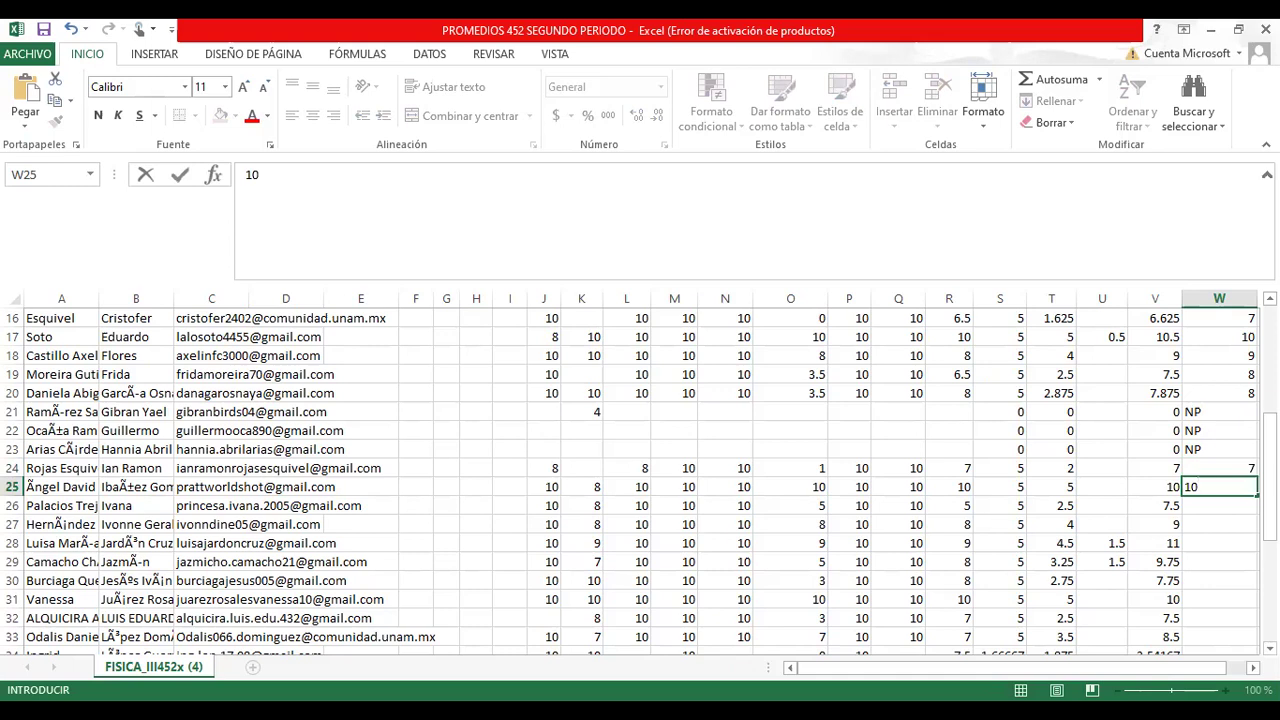
pyautogui.press('Return')
pyautogui.write('8')
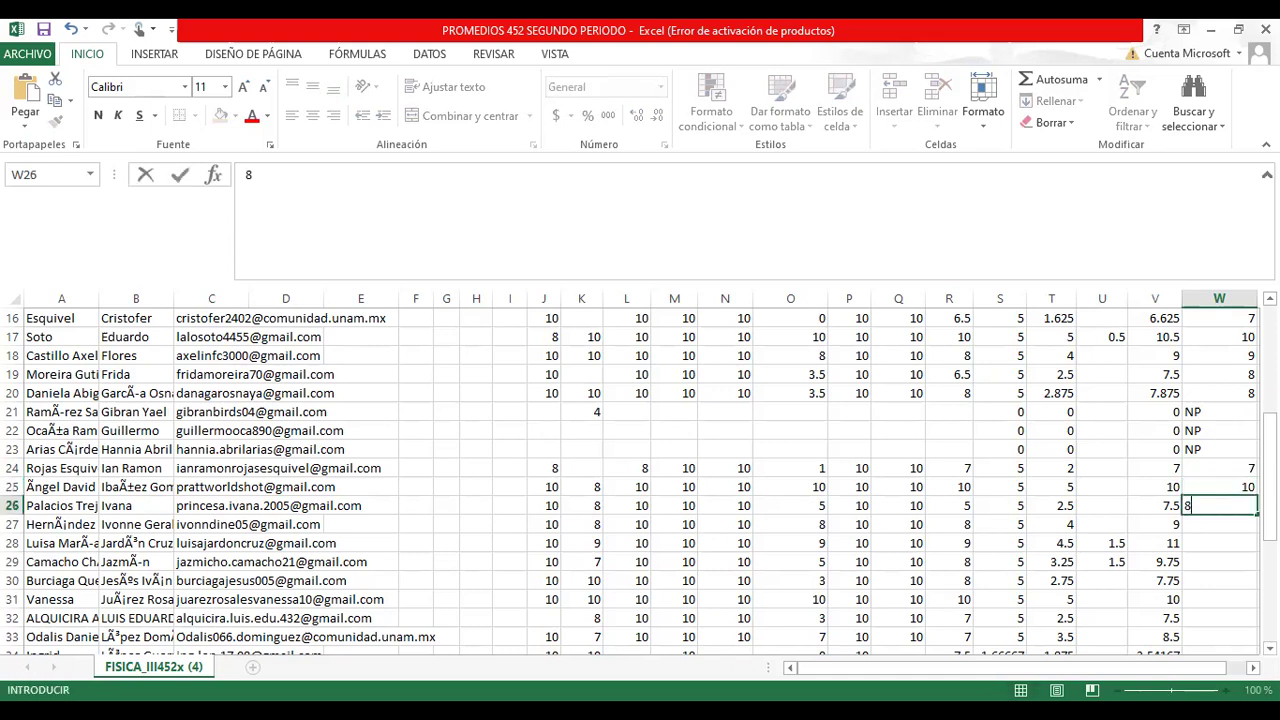
pyautogui.press('Return')
pyautogui.write('9')
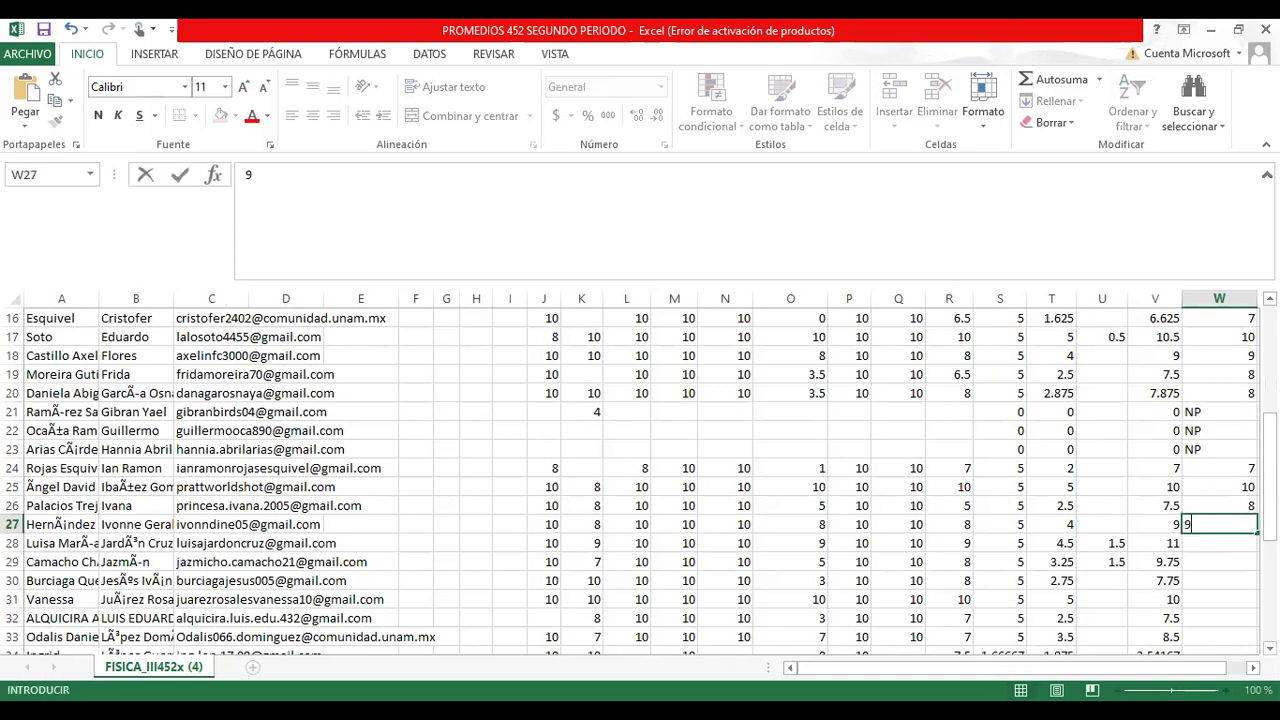
pyautogui.press('Return')
# Step: Enter the final averages 10, 10, 8 and 10 in cells W28 through W31
pyautogui.write('10')
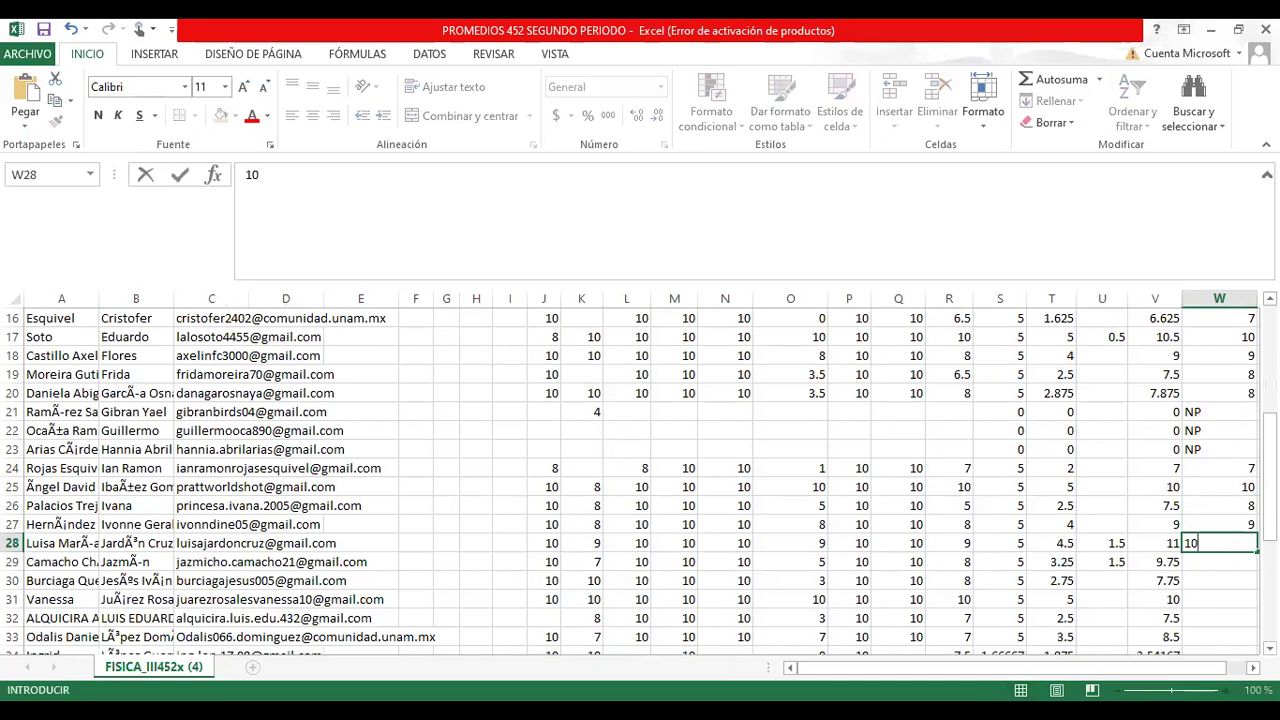
pyautogui.press('Return')
pyautogui.write('10')
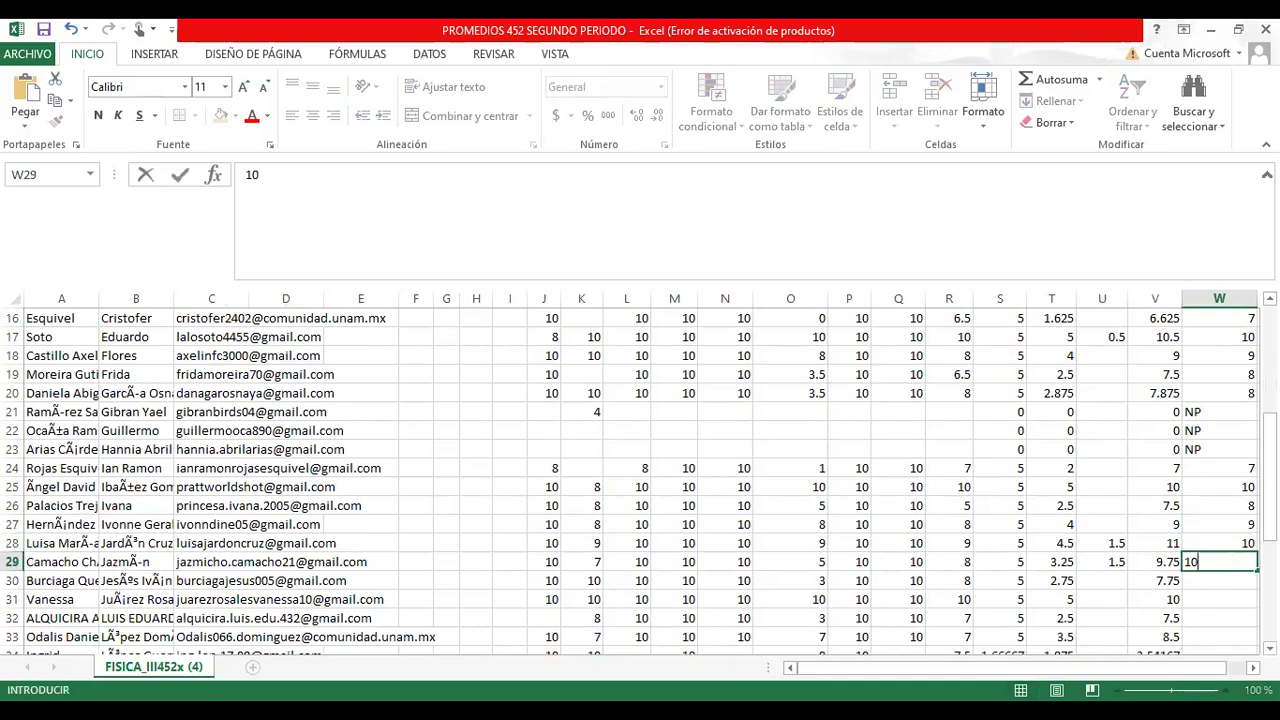
pyautogui.press('Return')
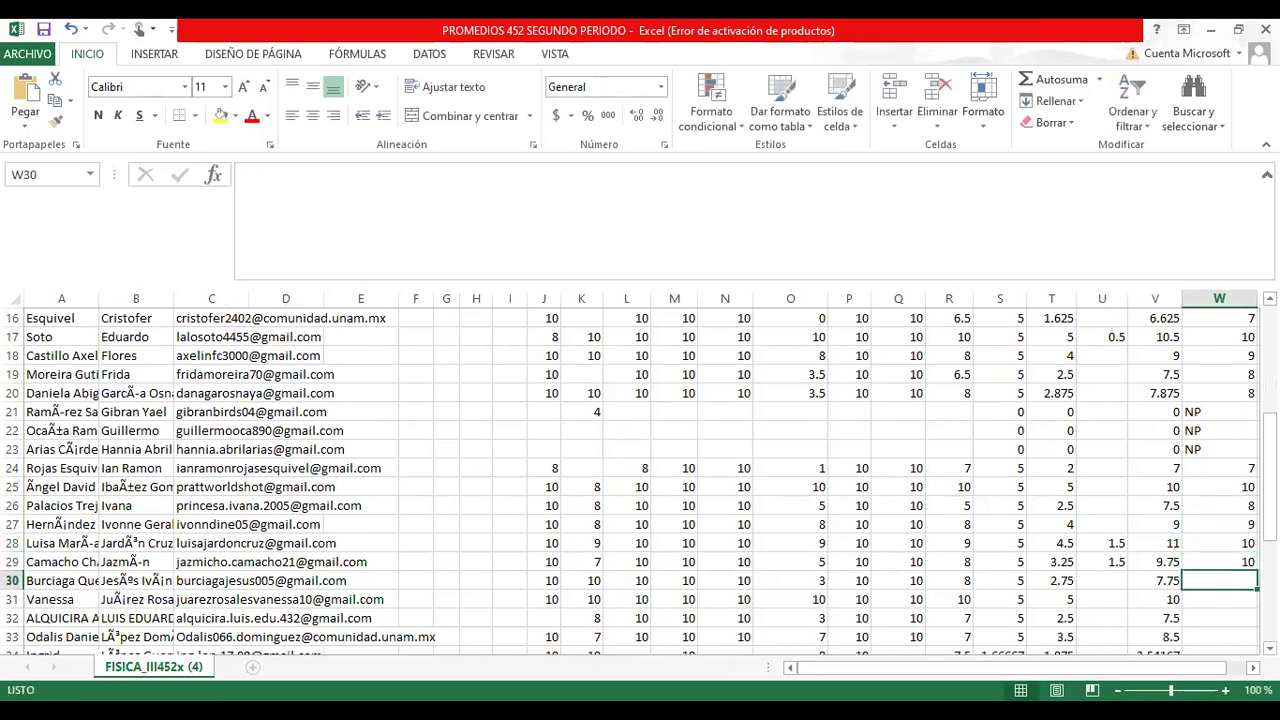
pyautogui.write('8')
pyautogui.press('Return')
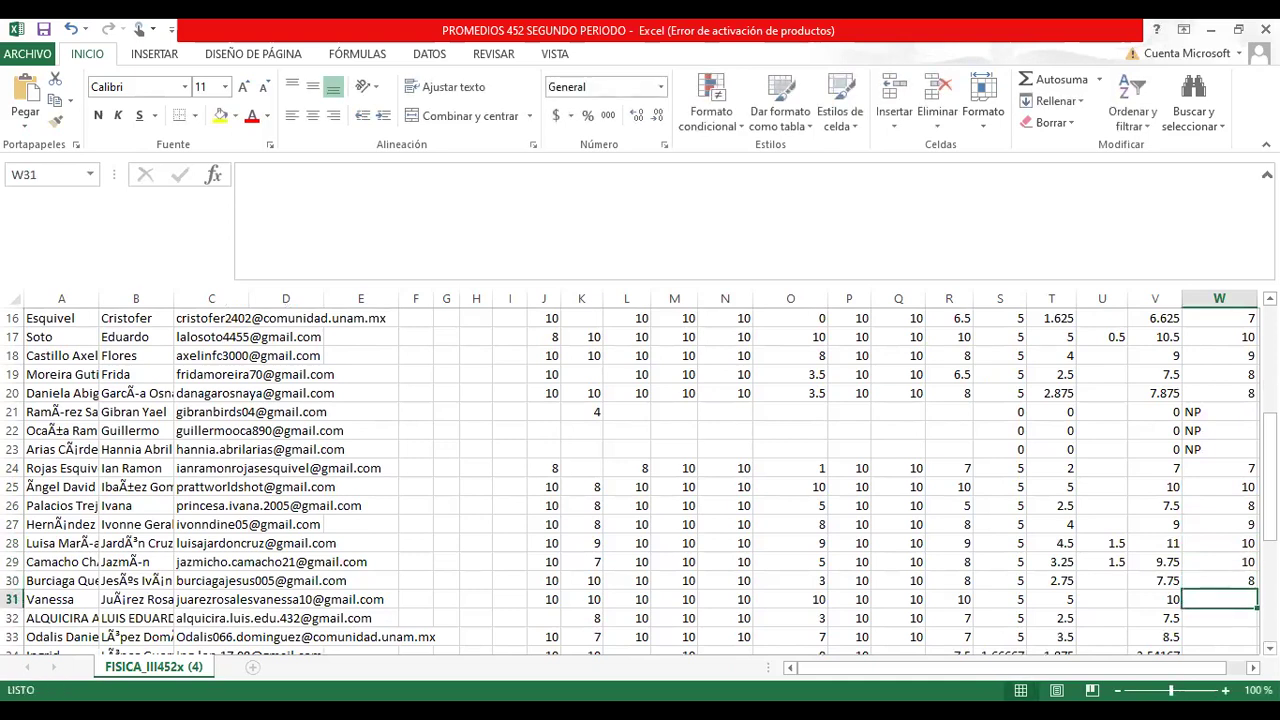
pyautogui.write('10')
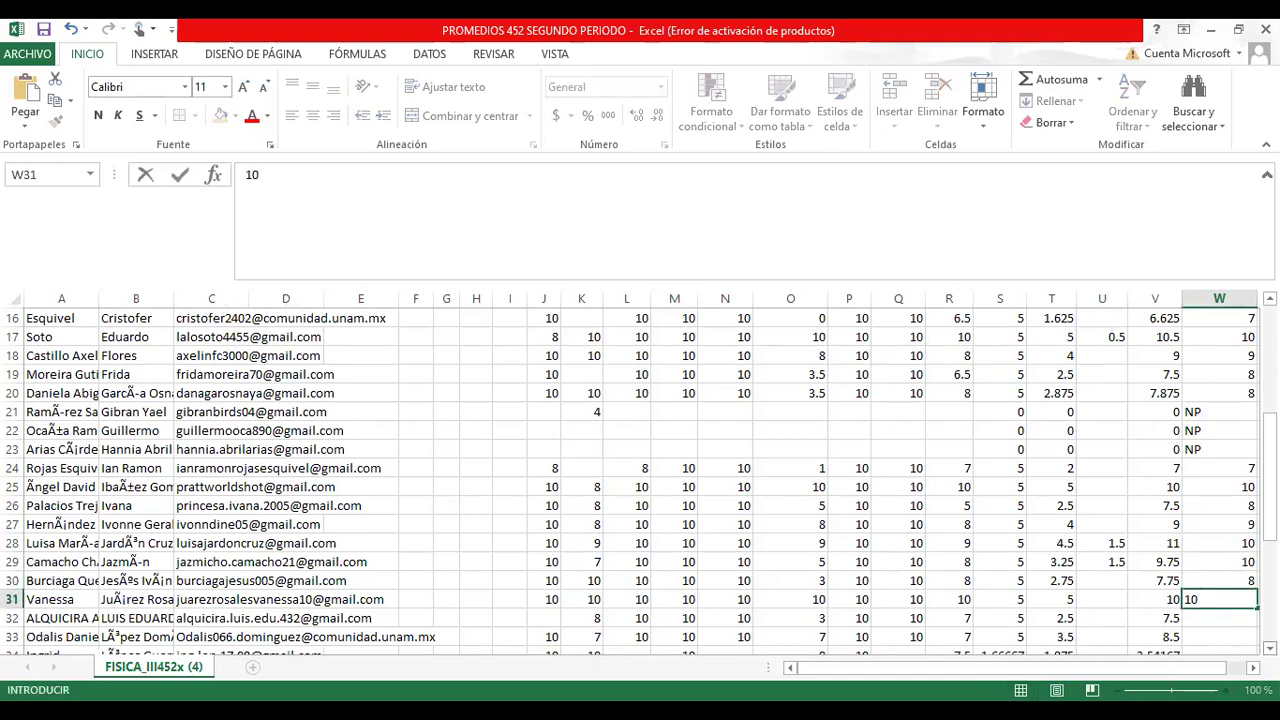
pyautogui.scroll(-4, 1196, 534)
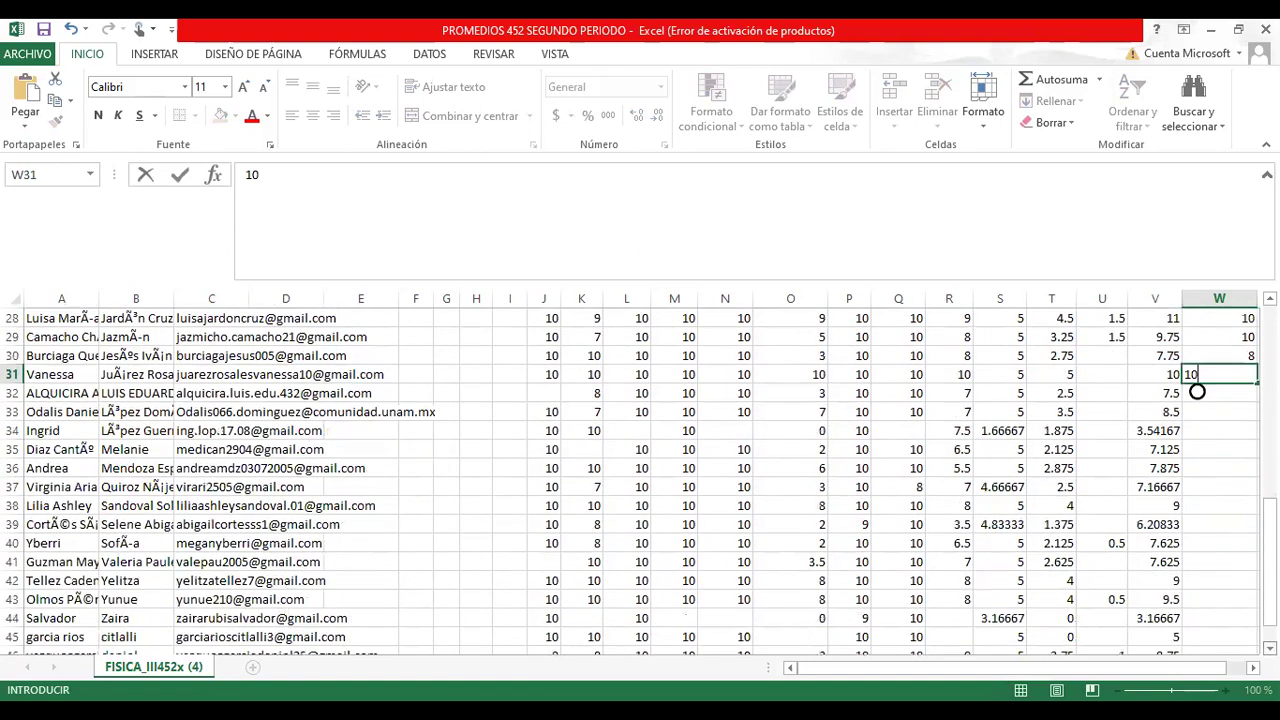
# Step: Enter the final averages 10, 8 and 9 in cells W31 through W33
pyautogui.write('7.')
pyautogui.press('BackSpace')
pyautogui.press('BackSpace')
pyautogui.press('BackSpace')
pyautogui.press('BackSpace')
pyautogui.write('10')
pyautogui.press('Return')
pyautogui.write('8')
pyautogui.press('Return')
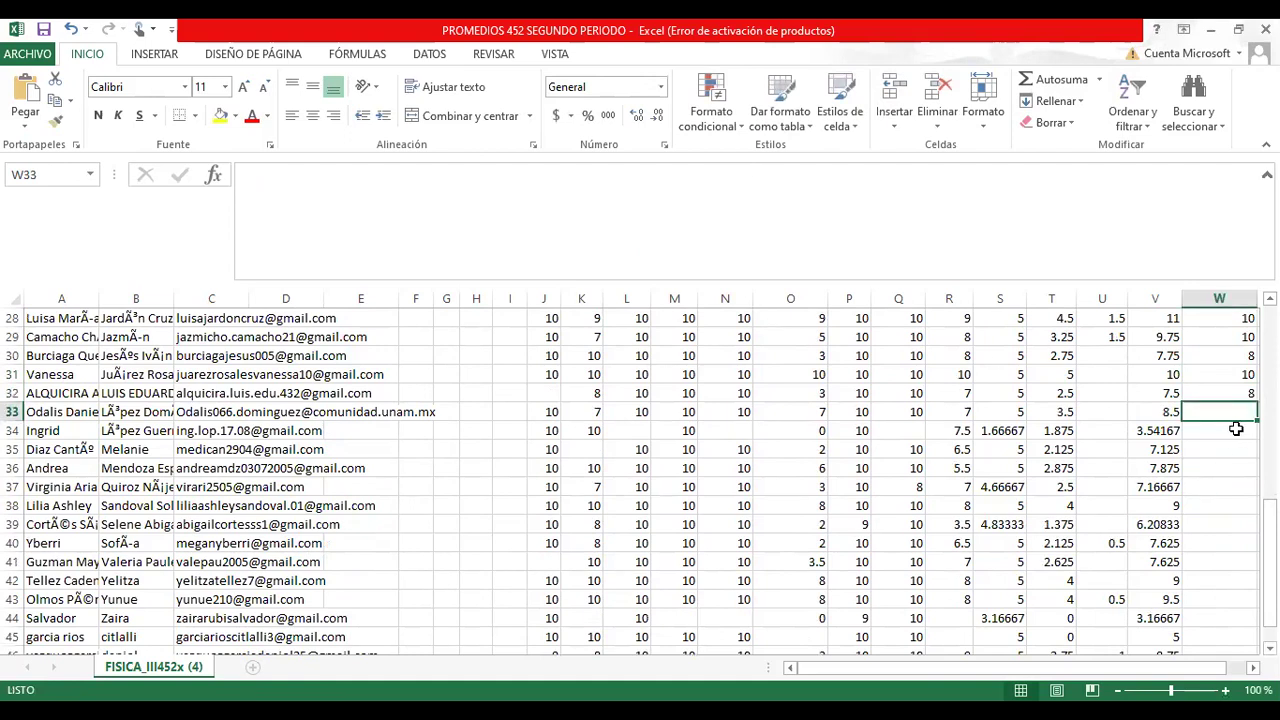
pyautogui.write('9')
pyautogui.press('Return')
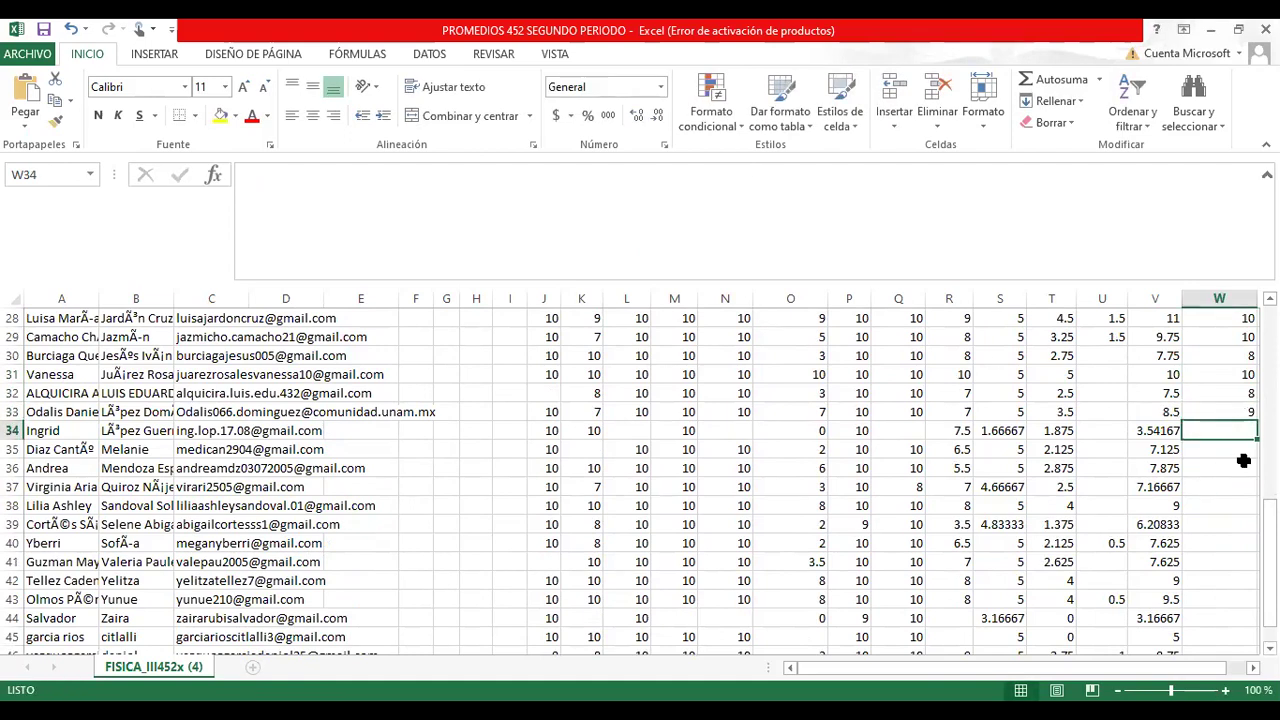
# Step: Enter the final averages 4, 7, 8 and 7 in cells W34 through W37
pyautogui.write('4')
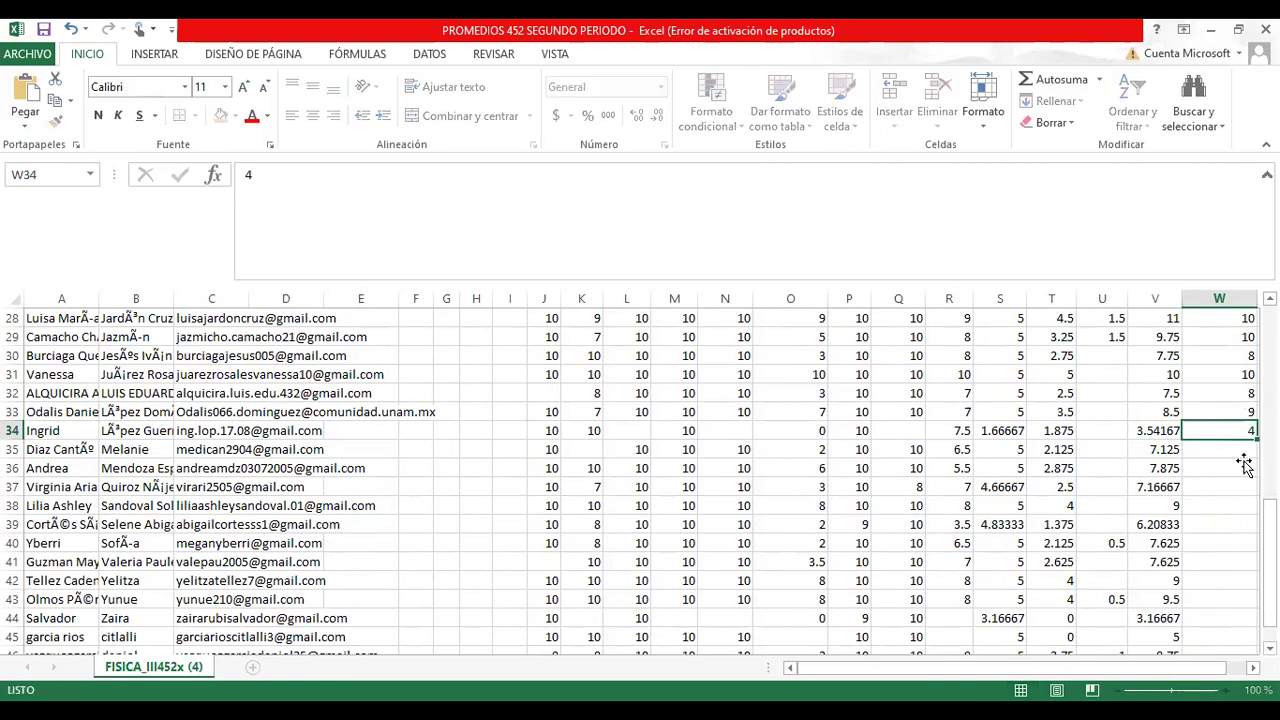
pyautogui.press('Return')
pyautogui.write('7')
pyautogui.press('Return')
pyautogui.write('8')
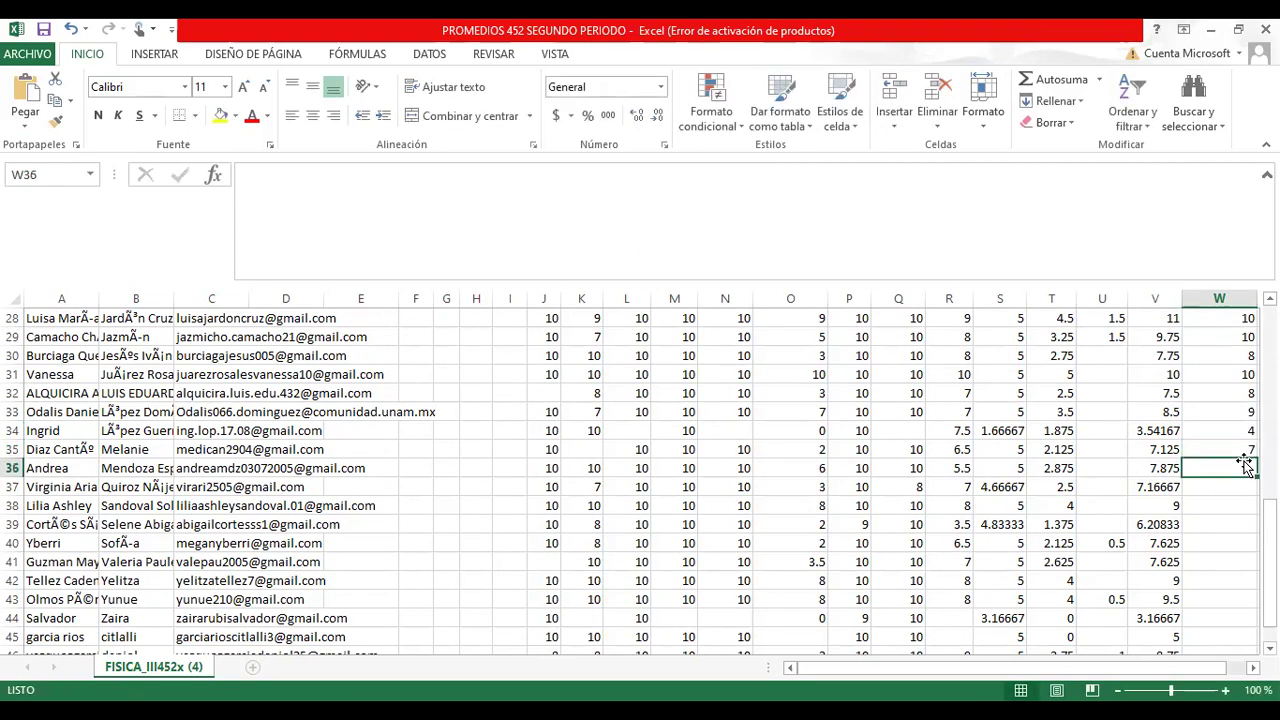
pyautogui.press('Return')
pyautogui.write('7')
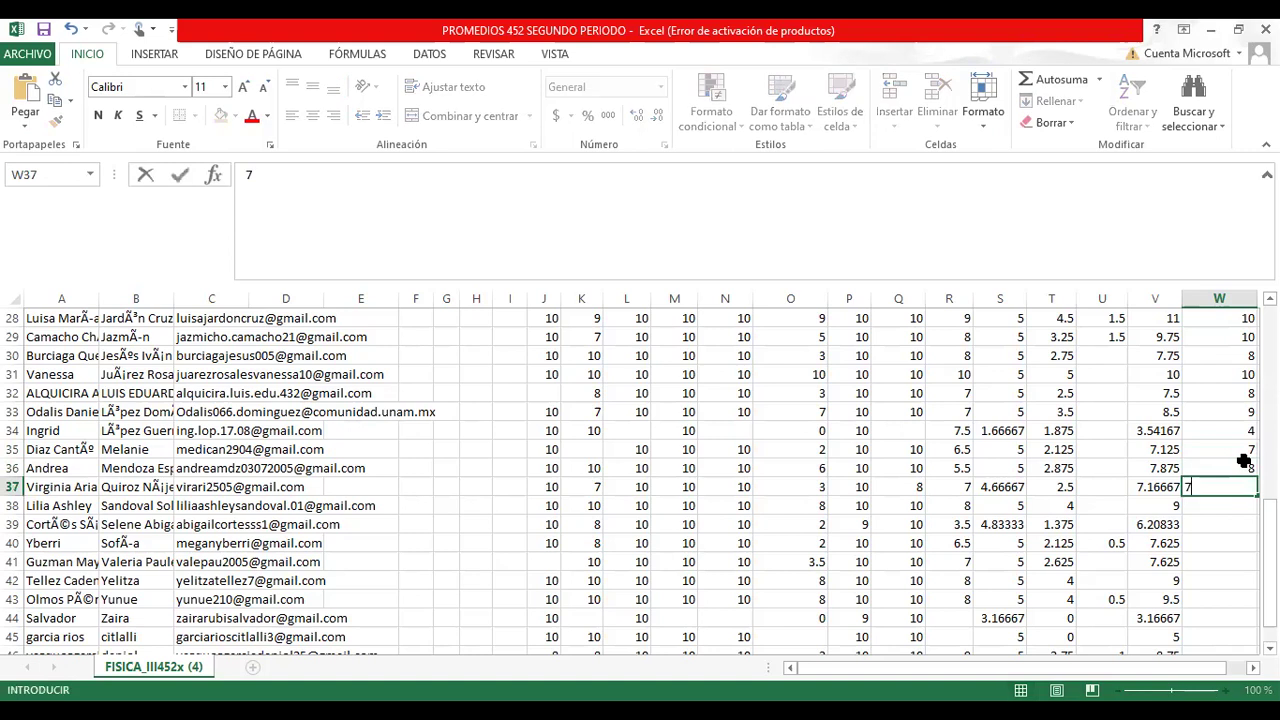
pyautogui.press('Return')
# Step: Enter the final averages 9, 6, 8 and 8 in cells W38 through W41
pyautogui.write('9')
pyautogui.press('Return')
pyautogui.write('6')
pyautogui.press('Return')
pyautogui.write('8')
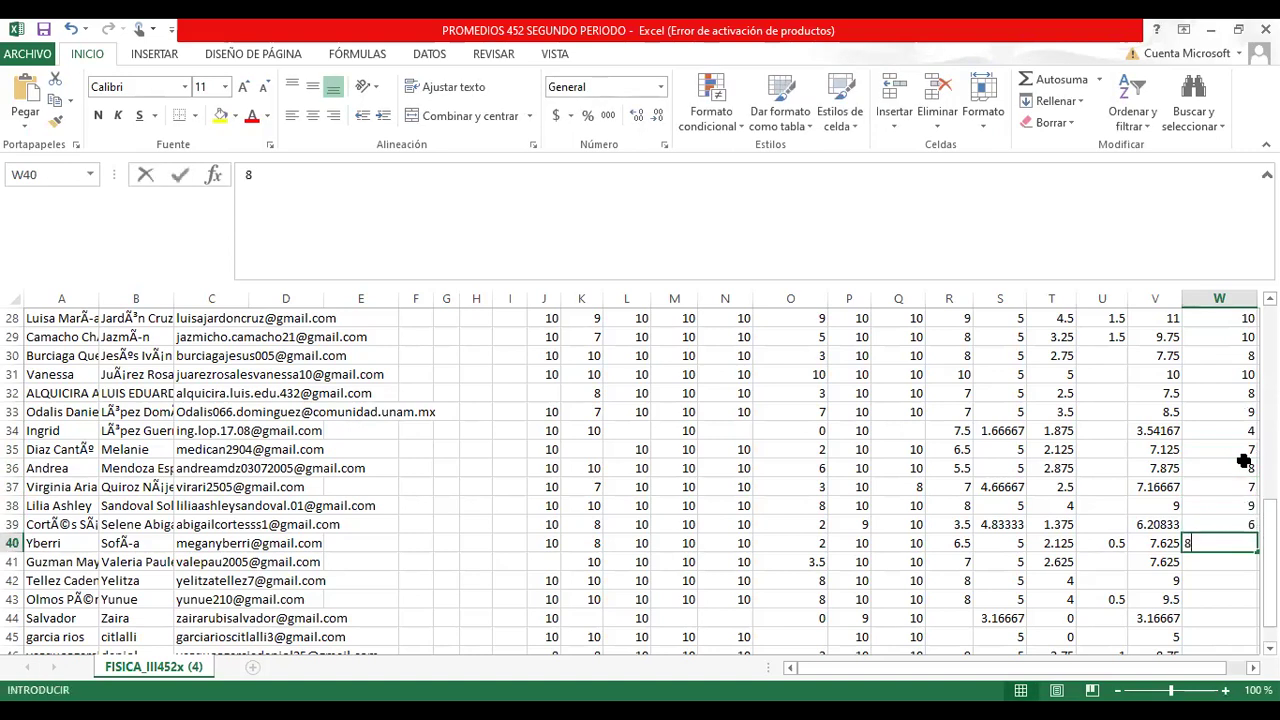
pyautogui.press('Return')
pyautogui.write('8')
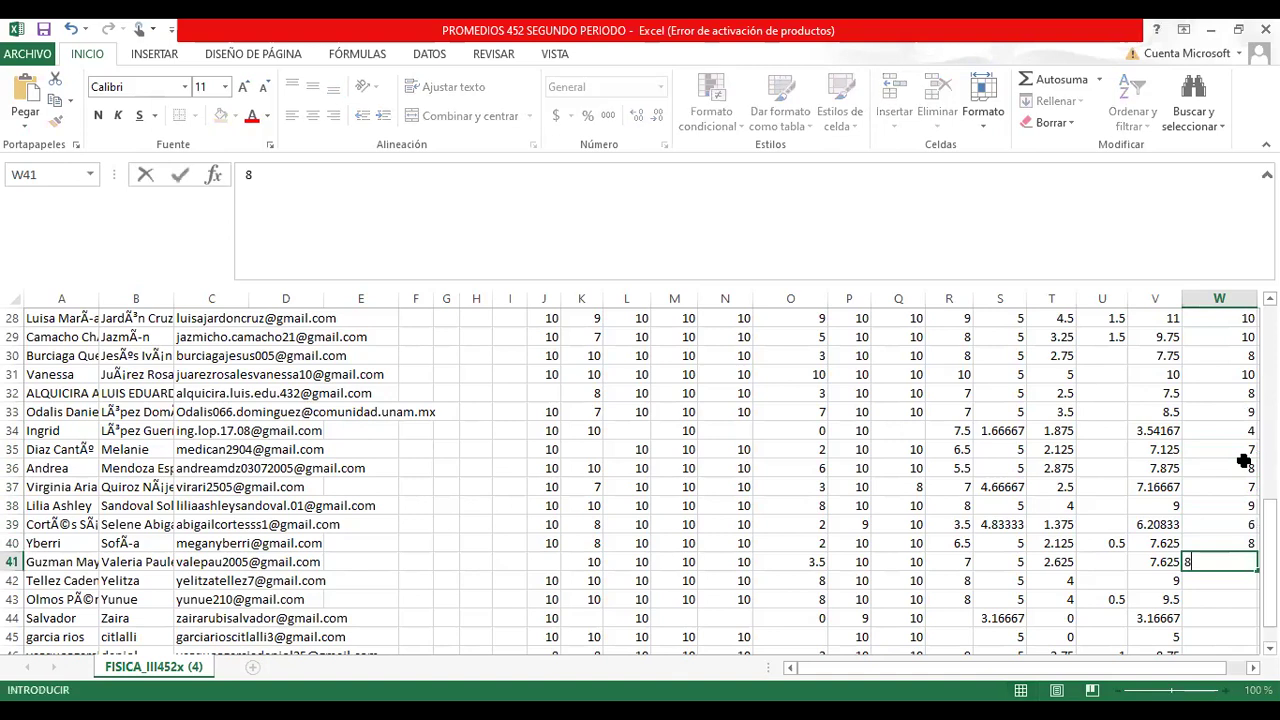
pyautogui.press('Return')
# Step: Enter the final averages 9, 10 and 3 in cells W42 through W44
pyautogui.write('9')
pyautogui.press('Return')
pyautogui.write('10')
pyautogui.press('Return')
pyautogui.write('3')
pyautogui.press('Return')
# Step: Enter the final averages 5 and 9 for the last two students in cells W45 and W46
pyautogui.press('Return')
pyautogui.press('Return')
pyautogui.press('Return')
pyautogui.press('Return')
pyautogui.press('Return')
pyautogui.press('Return')
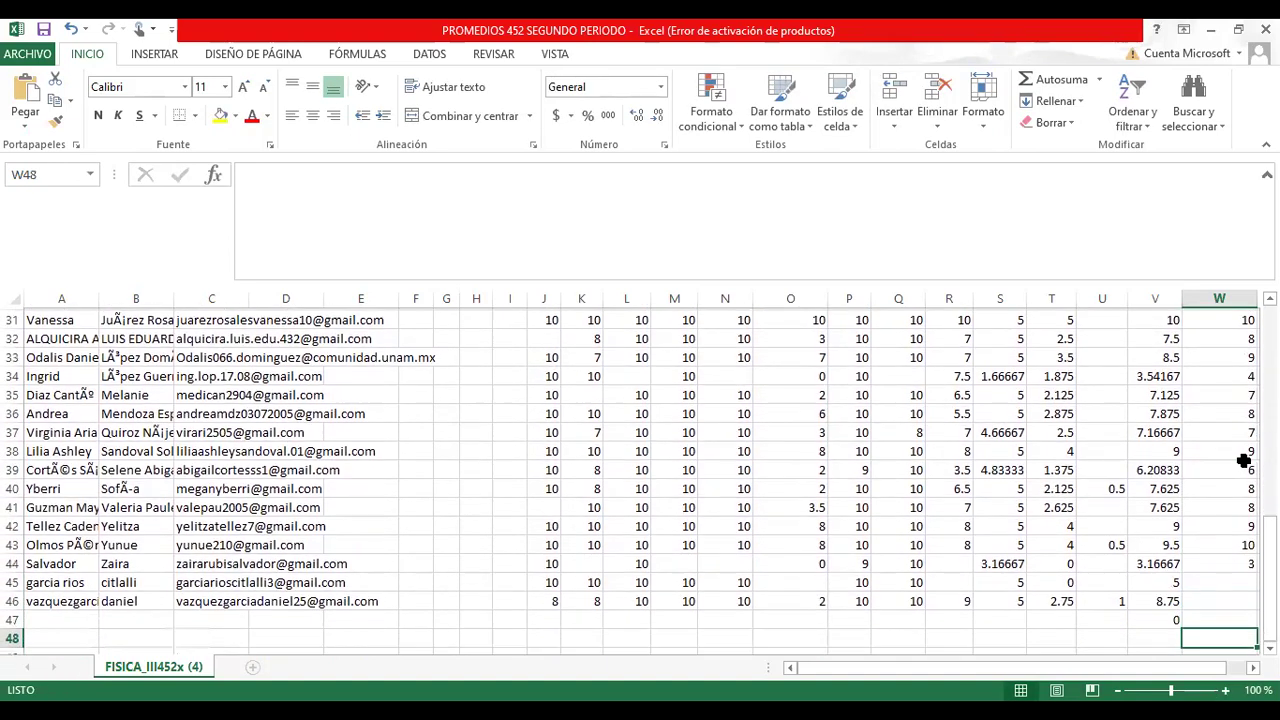
pyautogui.press('Up')
pyautogui.press('Up')
pyautogui.press('Up')
pyautogui.press('Up')
pyautogui.press('Up')
pyautogui.press('Up')
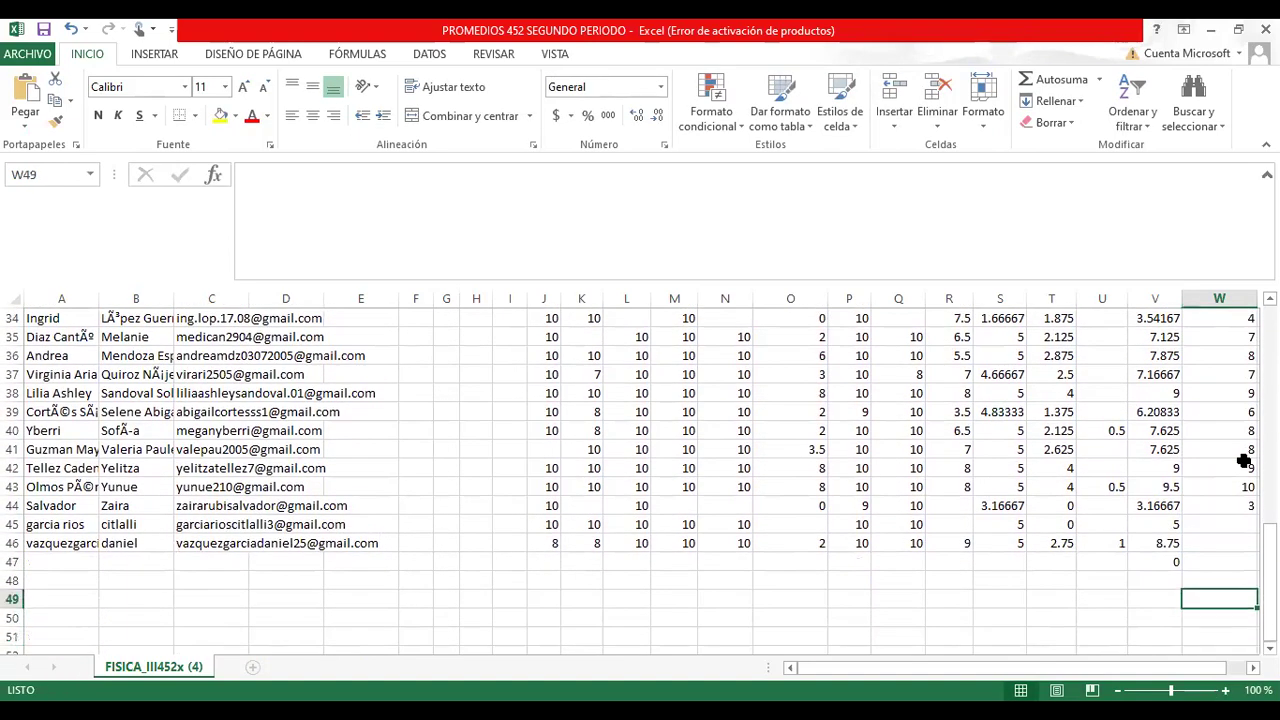
pyautogui.write('5')
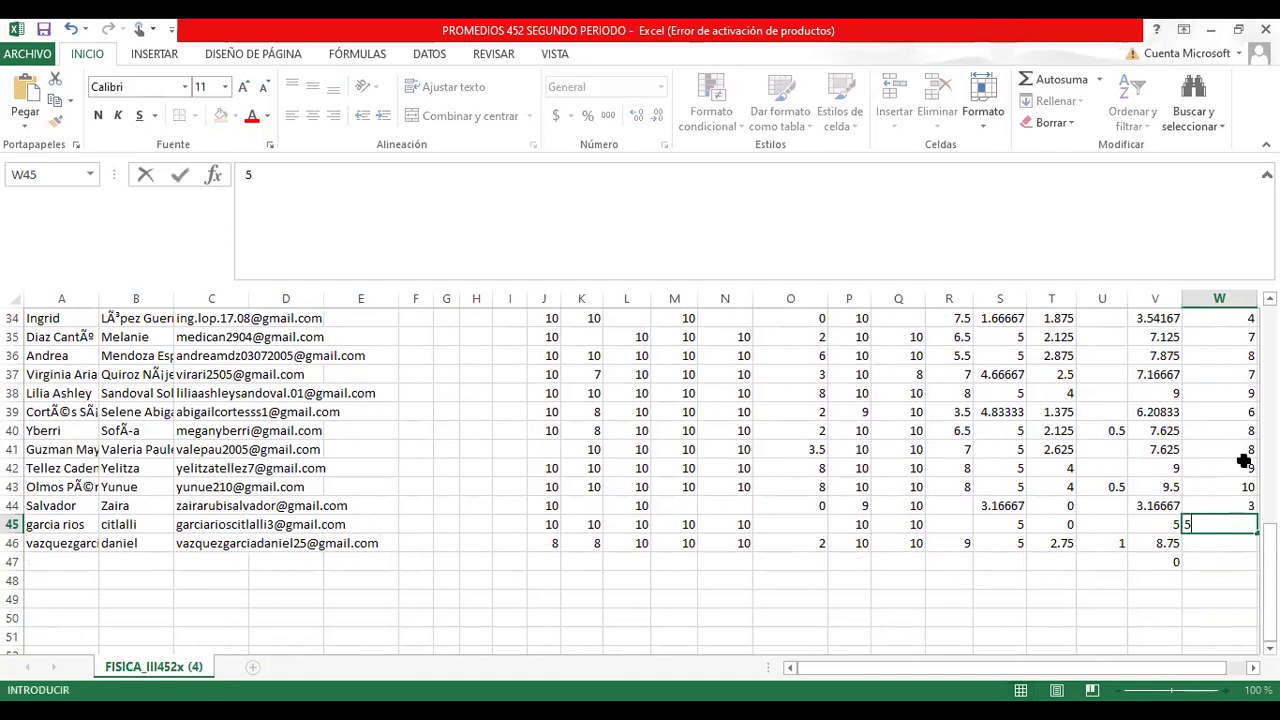
pyautogui.press('Return')
pyautogui.write('9')
pyautogui.press('Return')
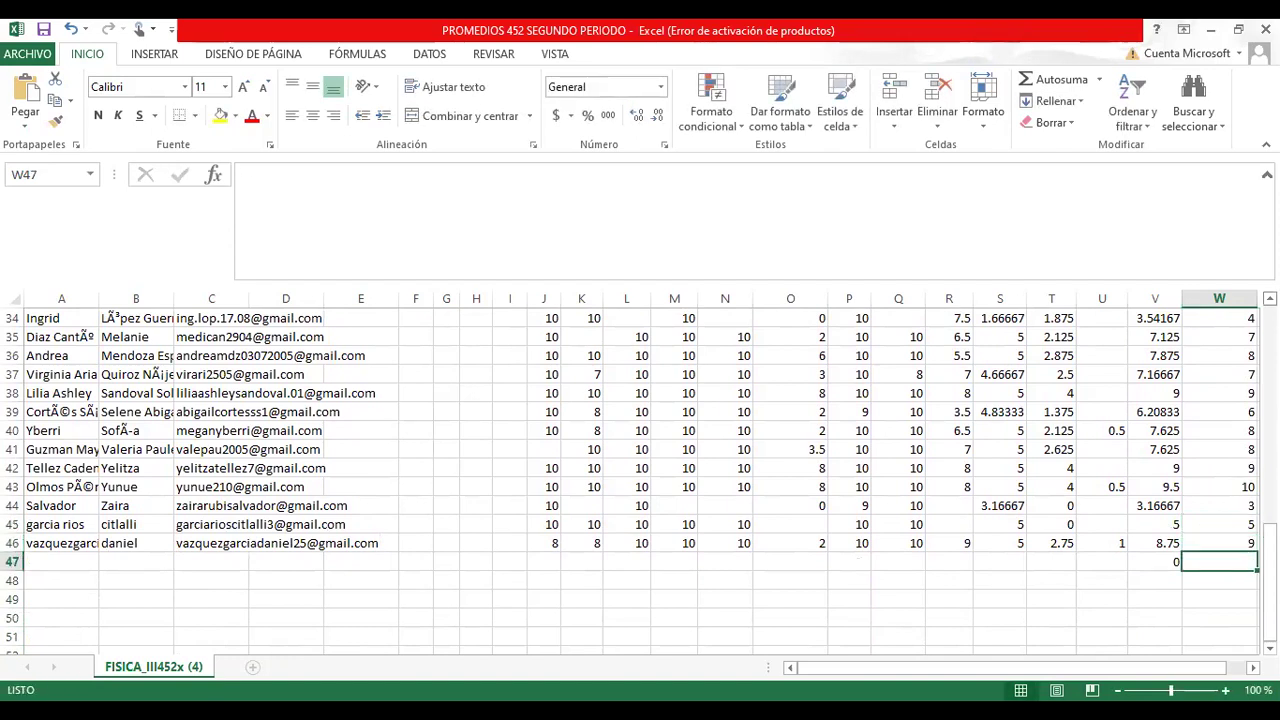
# Step: Review the final averages in column W against the calculated averages in column V for the whole student list
pyautogui.scroll(8, 640, 480)
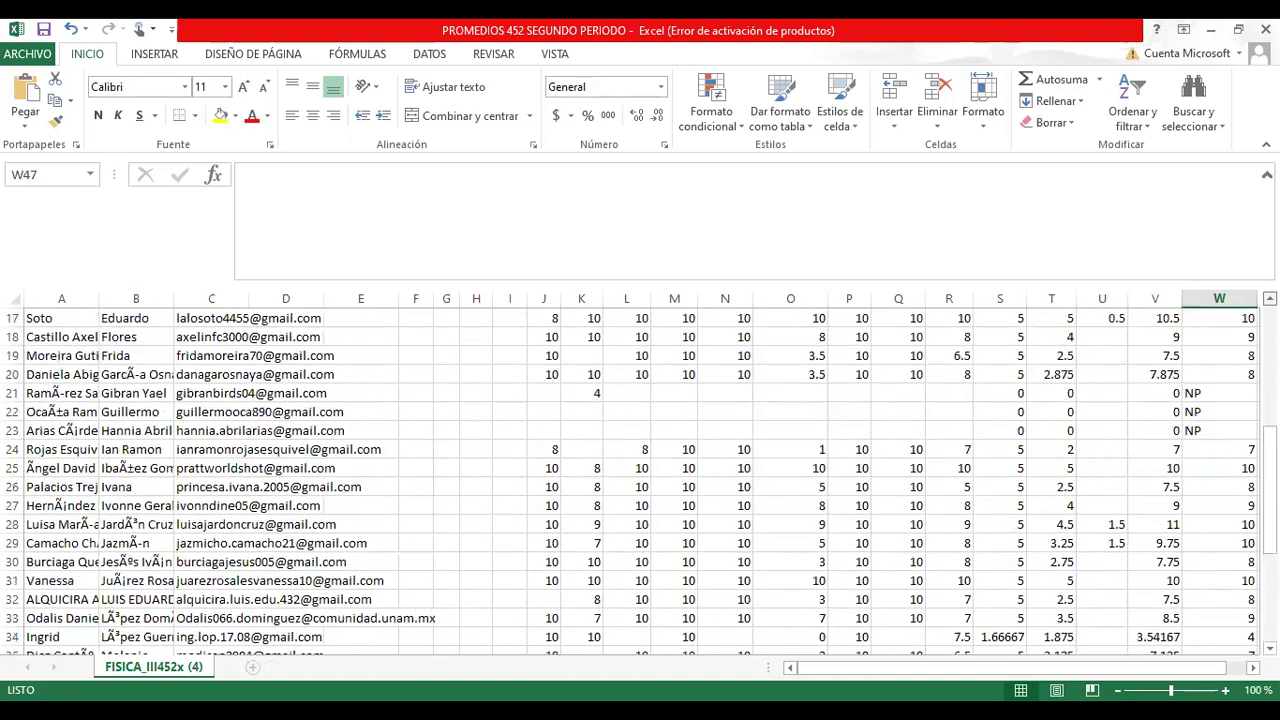
pyautogui.scroll(3, 640, 480)
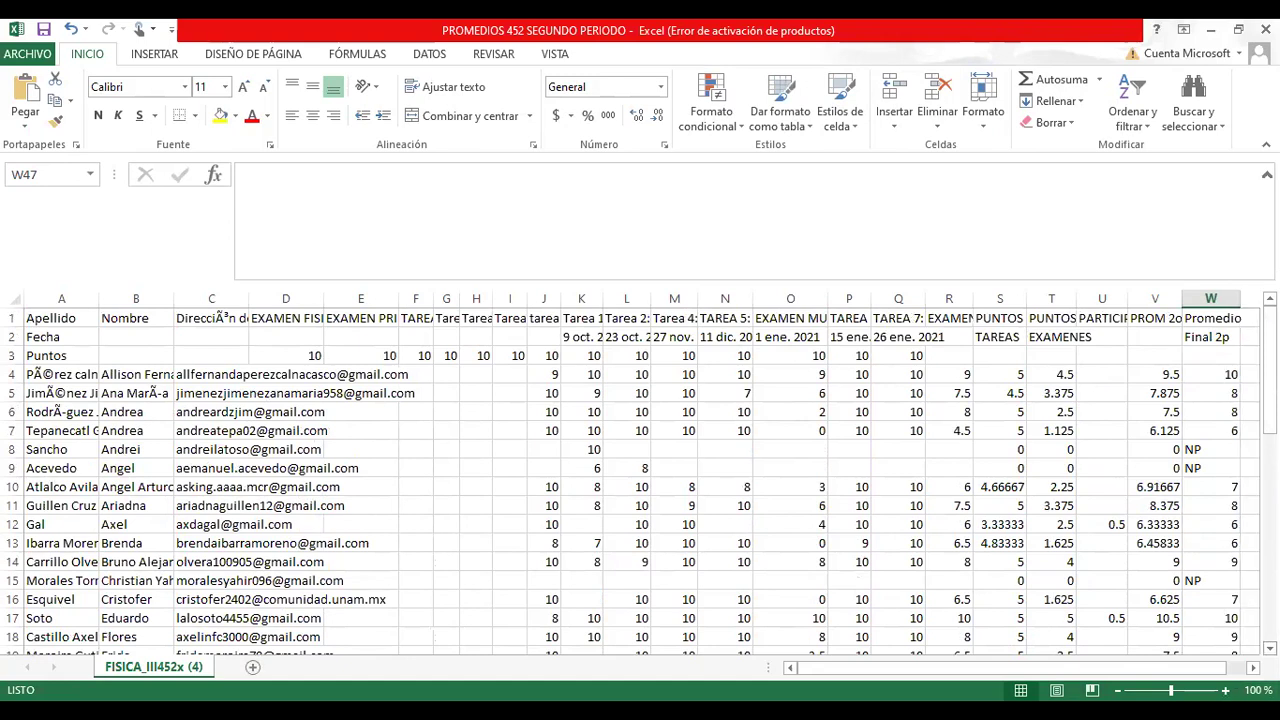
pyautogui.scroll(-2, 640, 480)
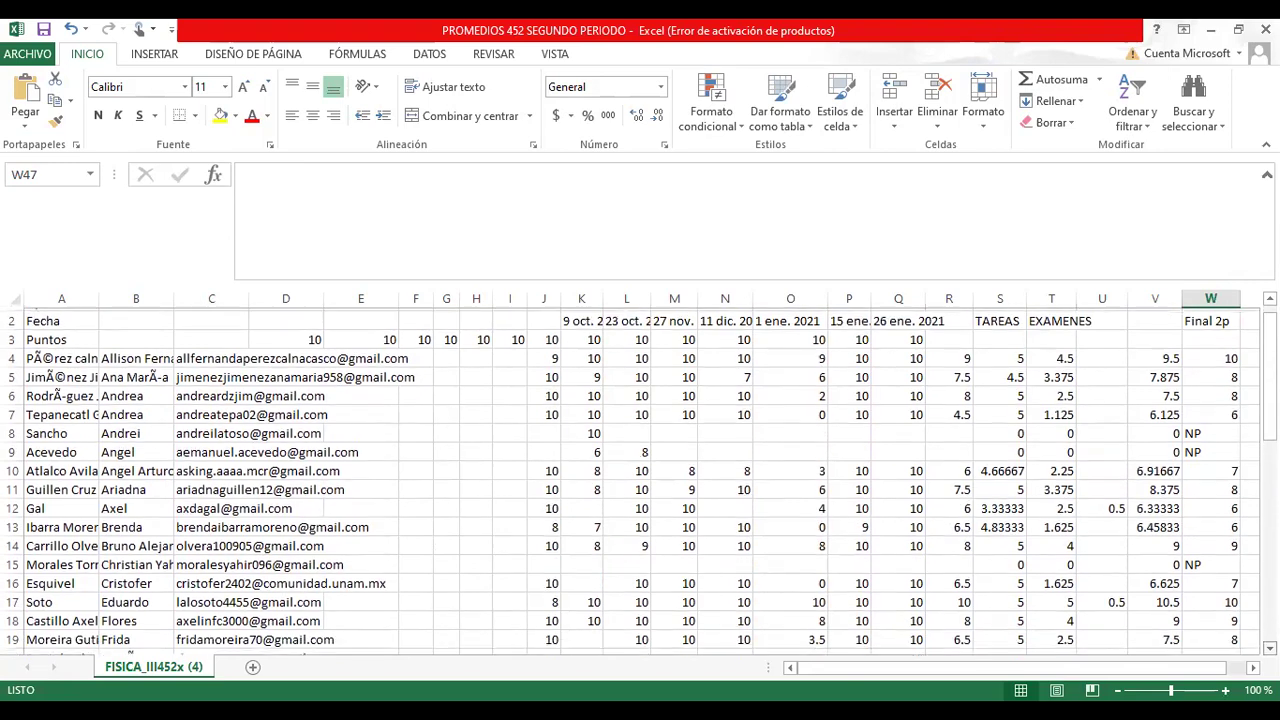
pyautogui.scroll(-2, 640, 480)
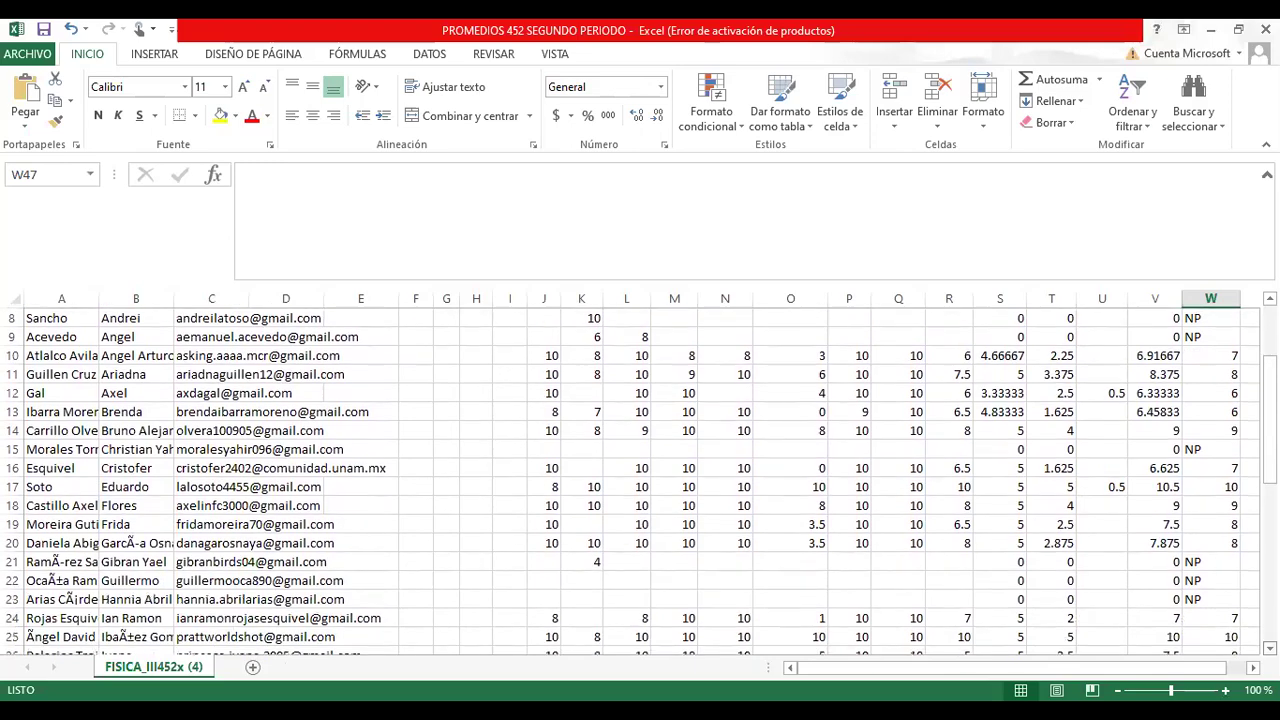
pyautogui.scroll(-1, 640, 480)
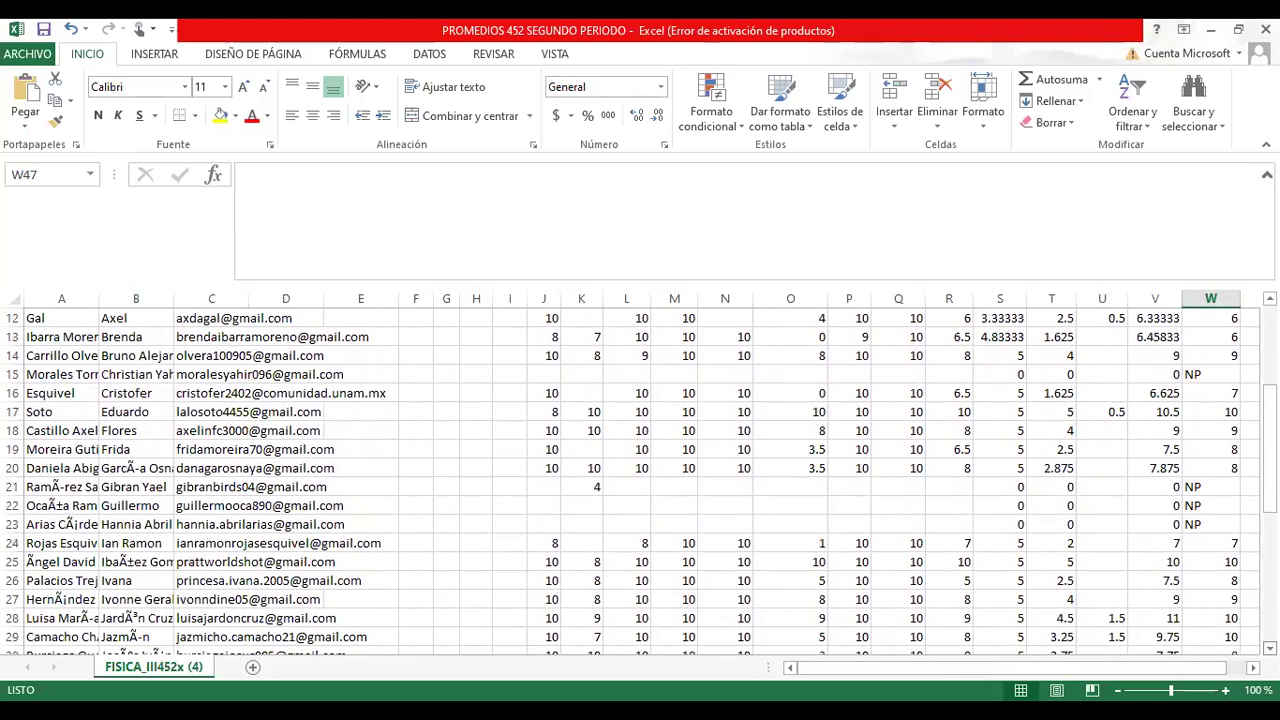
pyautogui.scroll(-1, 640, 480)
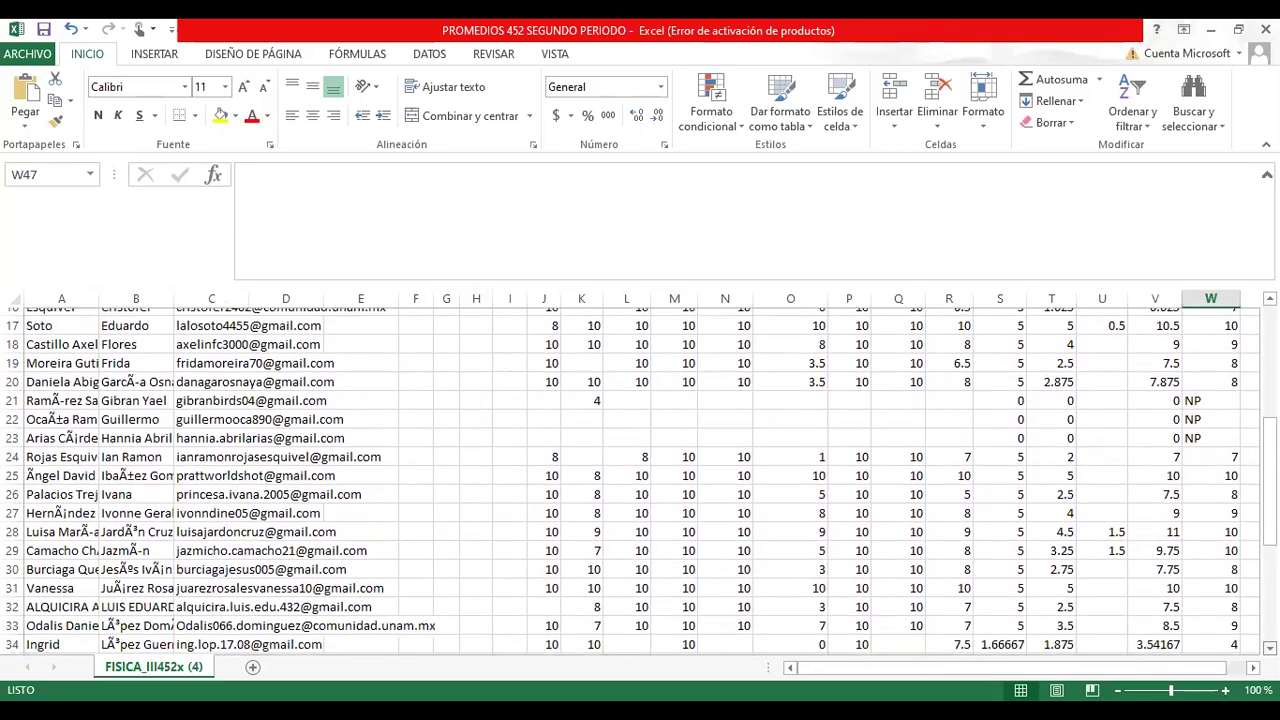
pyautogui.scroll(-2, 640, 480)
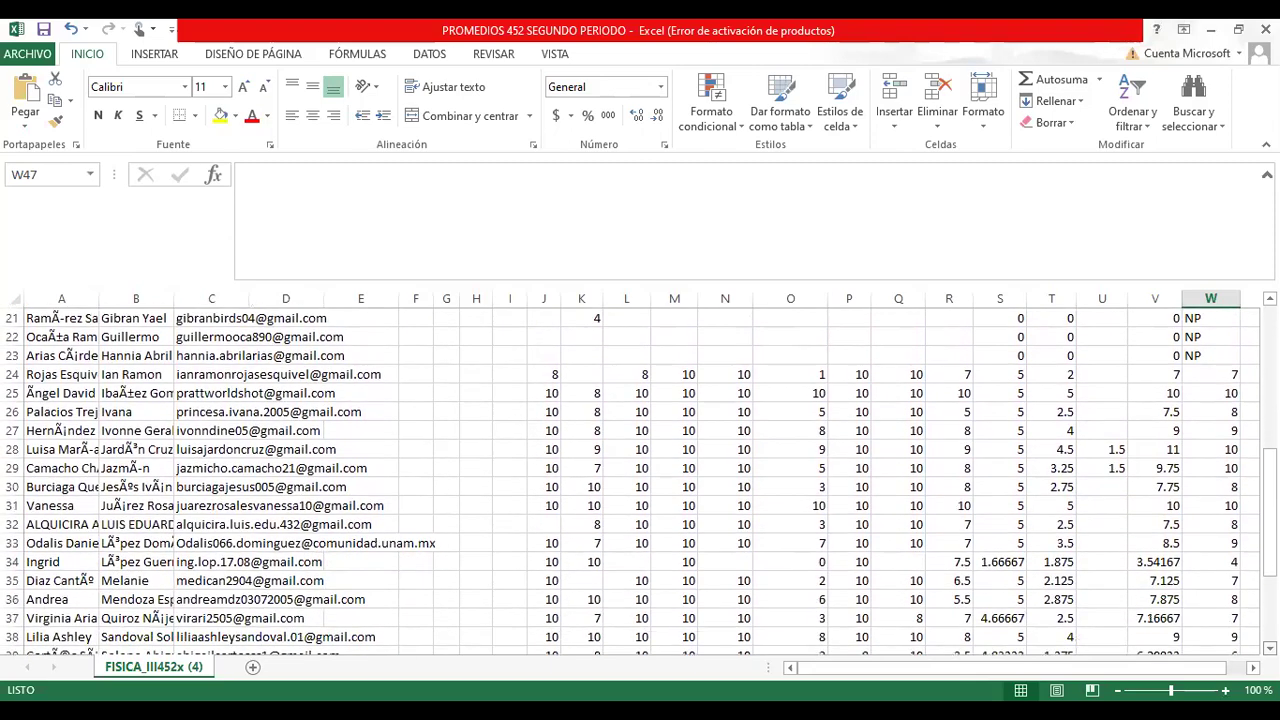
pyautogui.scroll(-2, 640, 480)
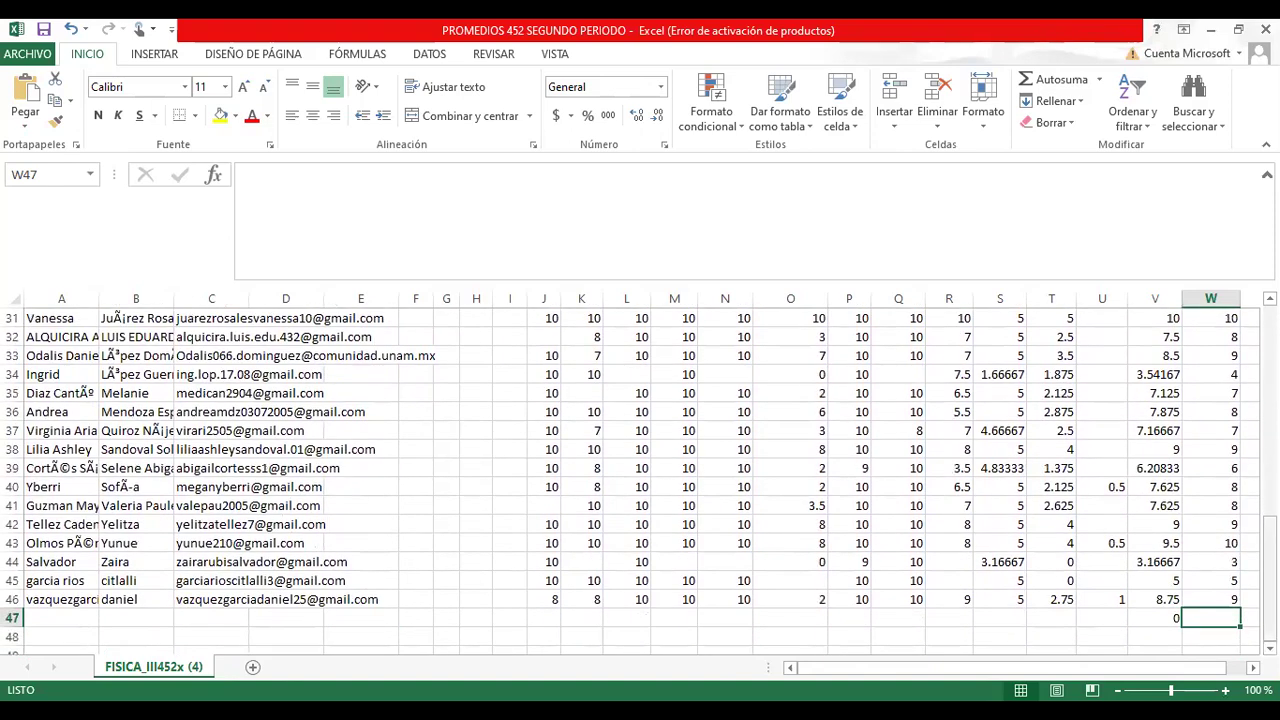
pyautogui.moveTo(1268, 500); pyautogui.dragTo(1268, 466)
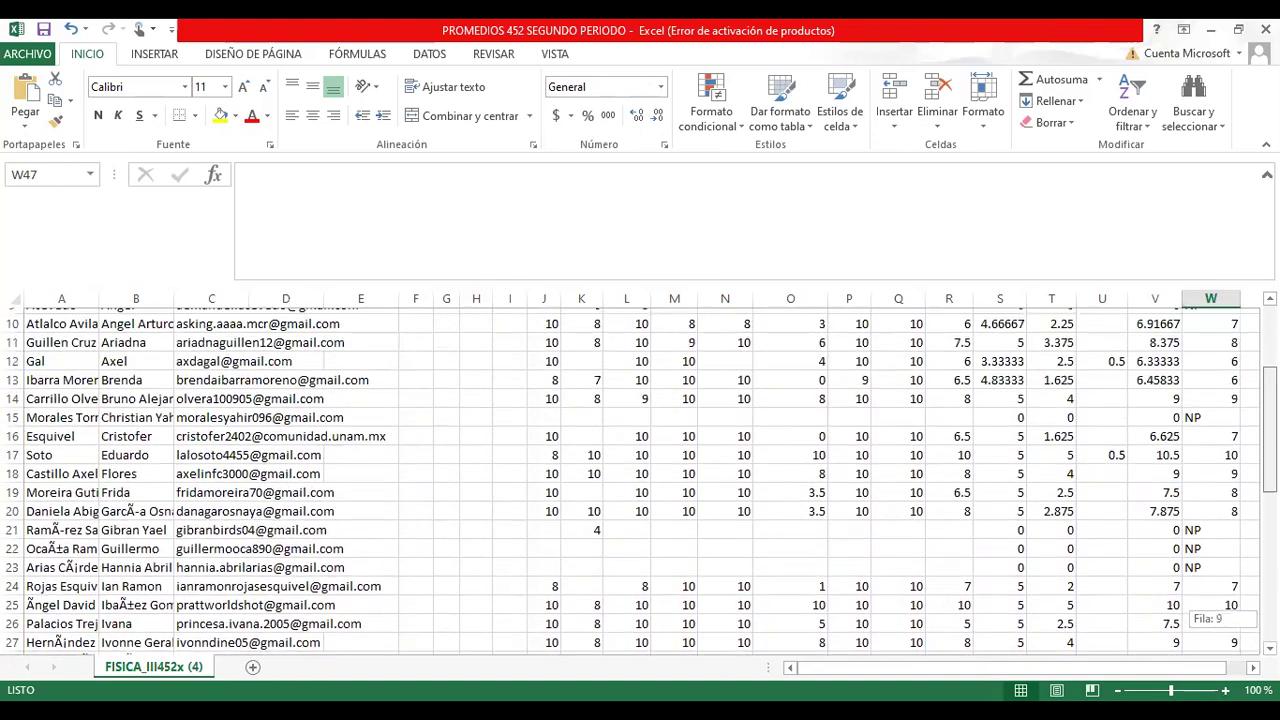
# Step: Save the PROMEDIOS 452 SEGUNDO PERIODO workbook
pyautogui.click(27, 53)
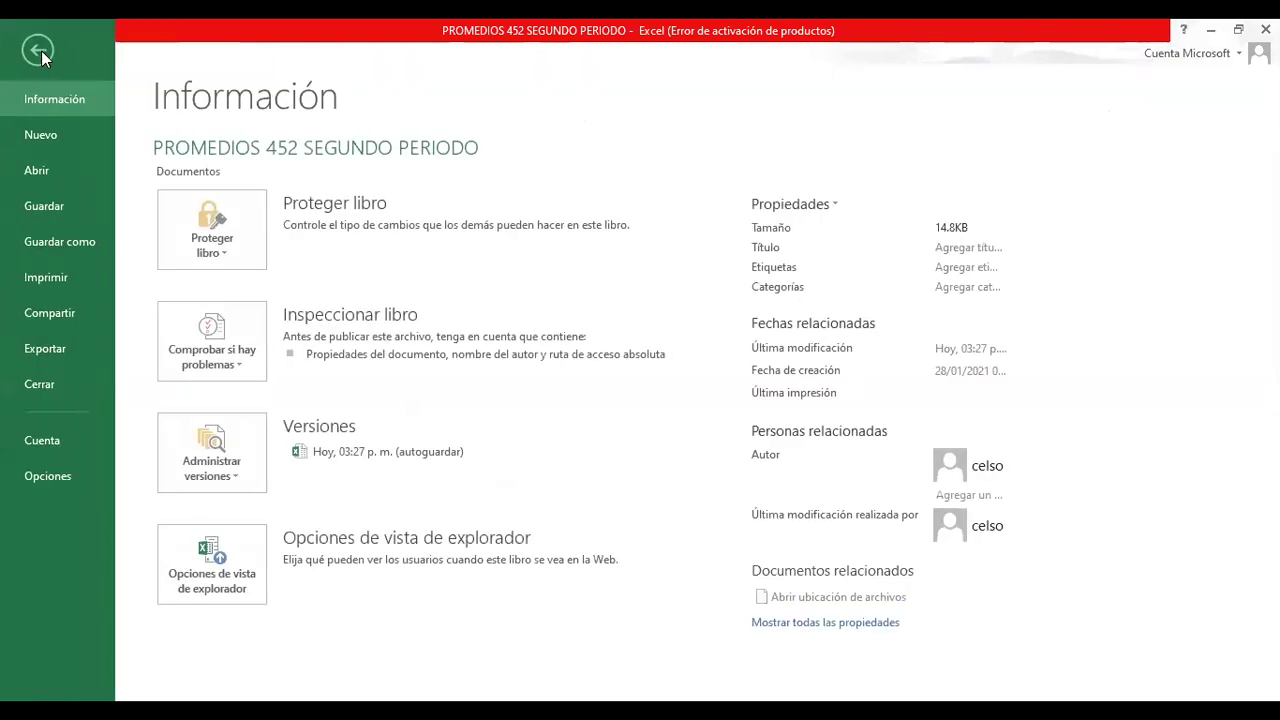
pyautogui.click(28, 207)
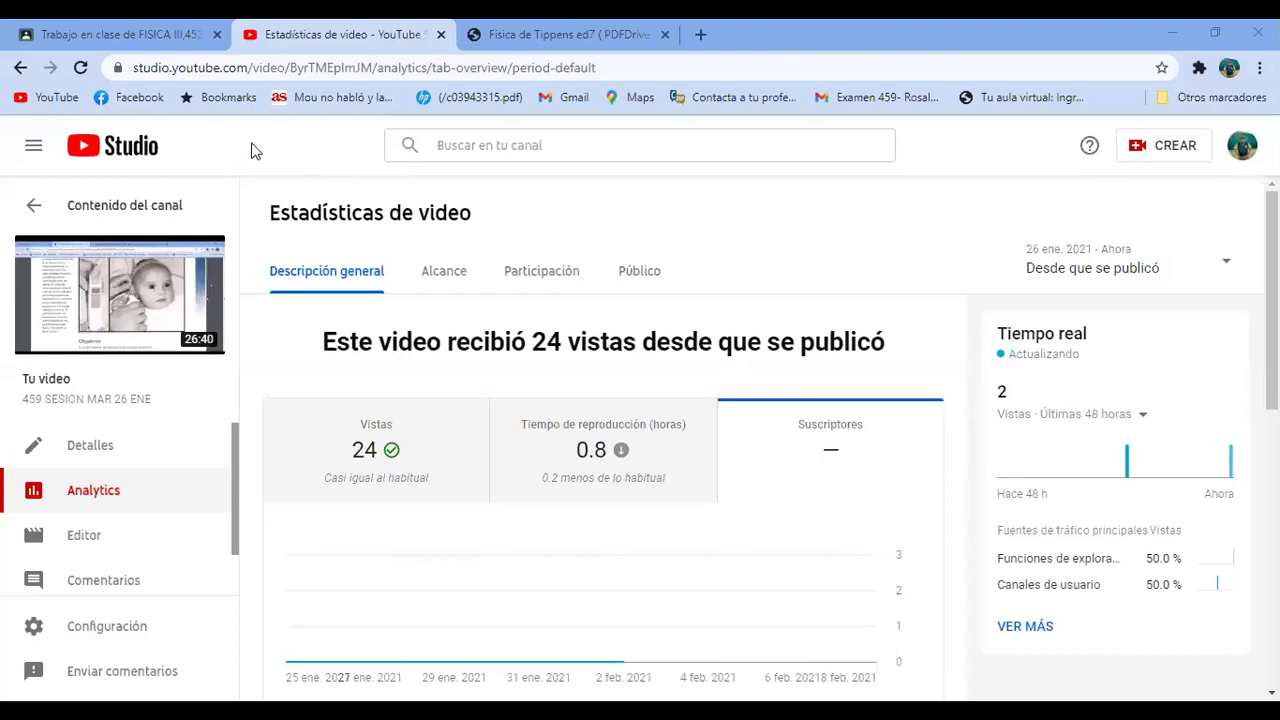
# Step: Switch to the FISICA III,452-x class in Google Classroom and review the Tarea 8 energy conservation assignment's instructions, due date and attached videos
pyautogui.hotkey('ctrl', 'shift', 'Tab')
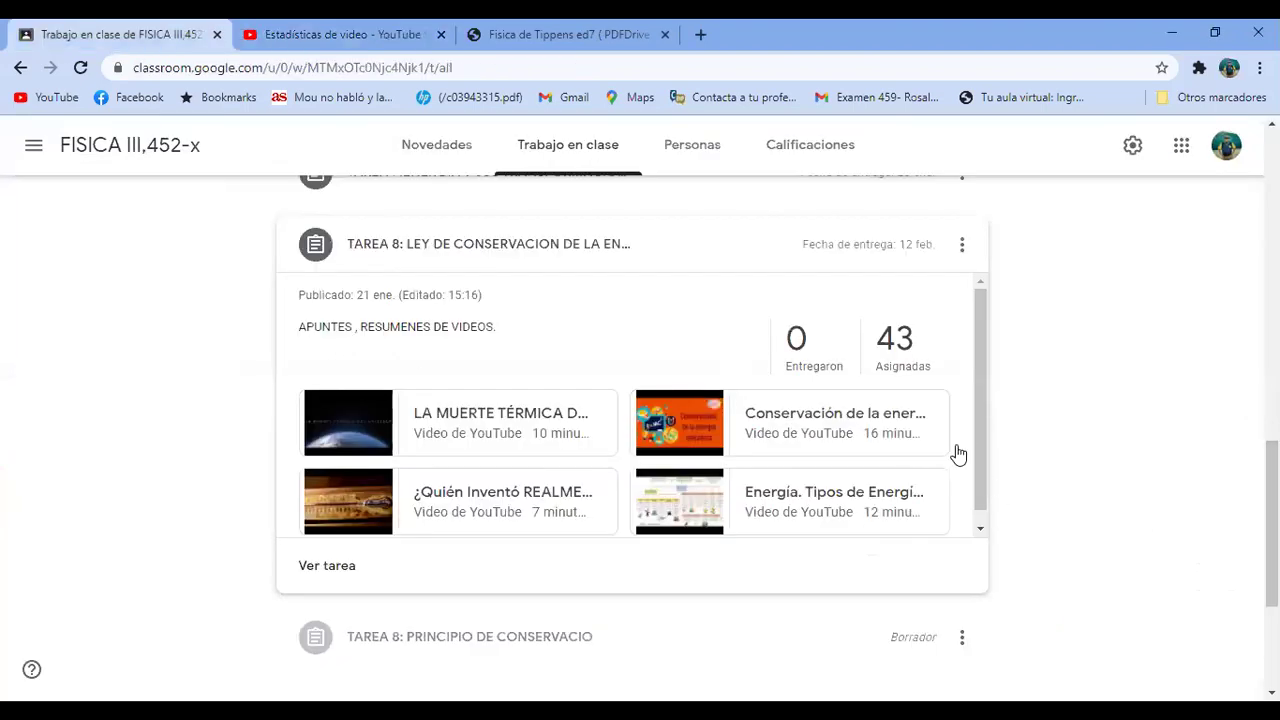
pyautogui.scroll(-1, 976, 412)
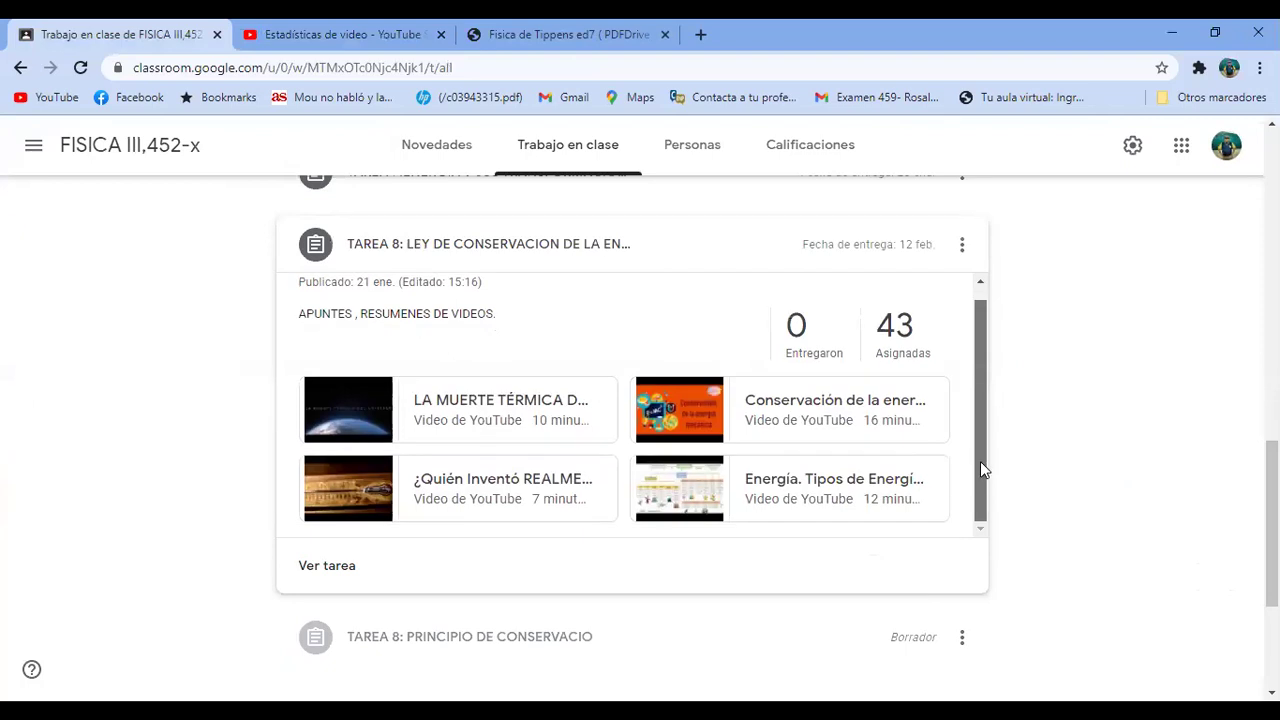
pyautogui.scroll(1, 978, 472)
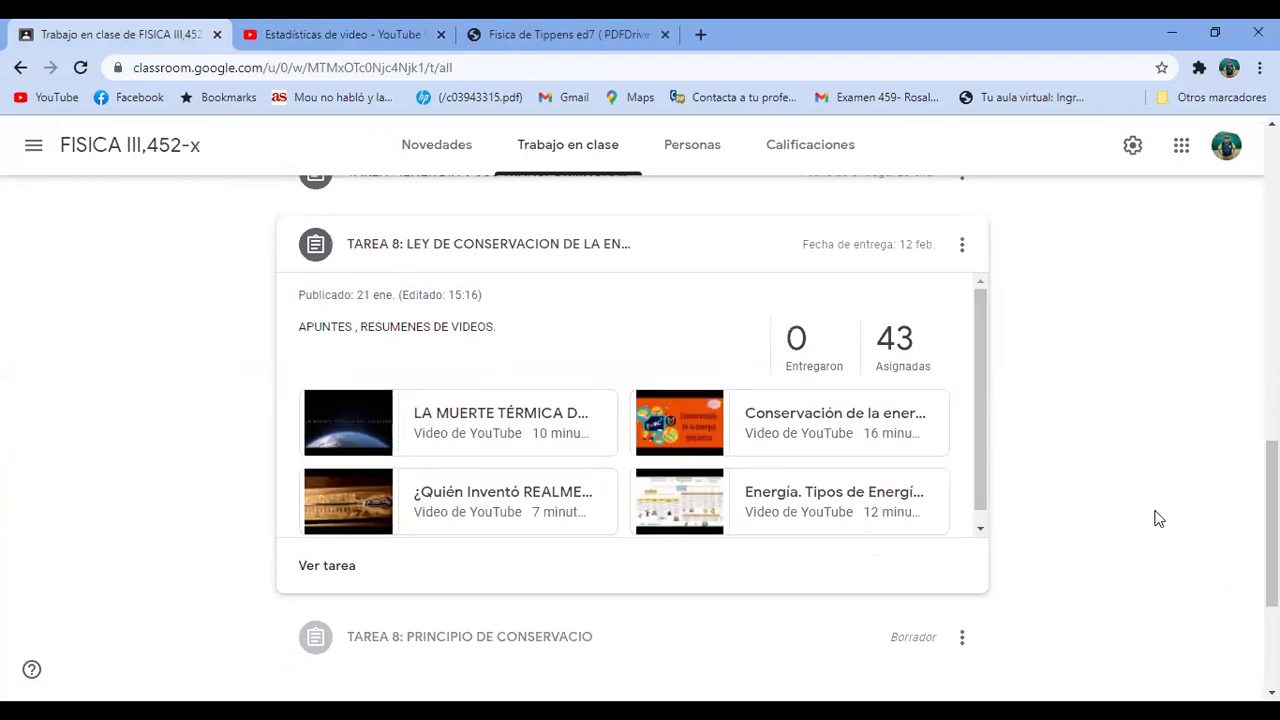
pyautogui.moveTo(1272, 520)
pyautogui.mouseDown()
pyautogui.moveTo(1272, 578)
pyautogui.moveTo(1272, 533)
pyautogui.mouseUp()
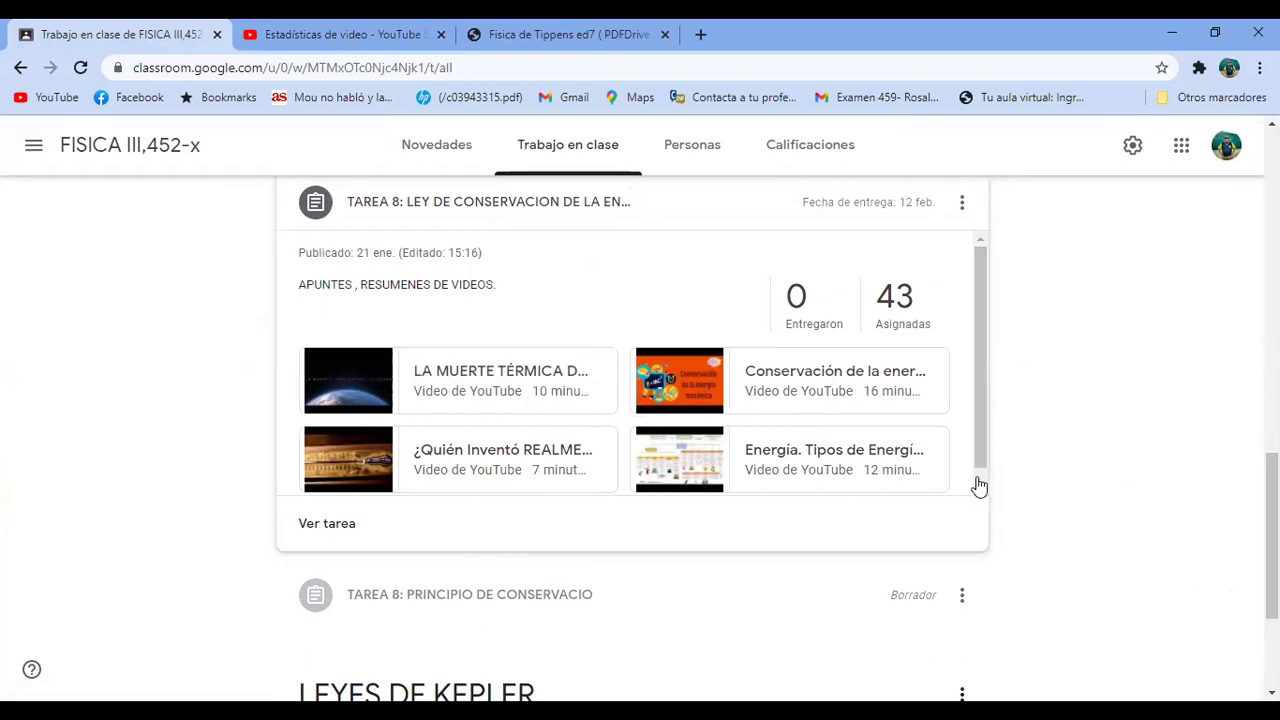
pyautogui.scroll(1, 1272, 500)
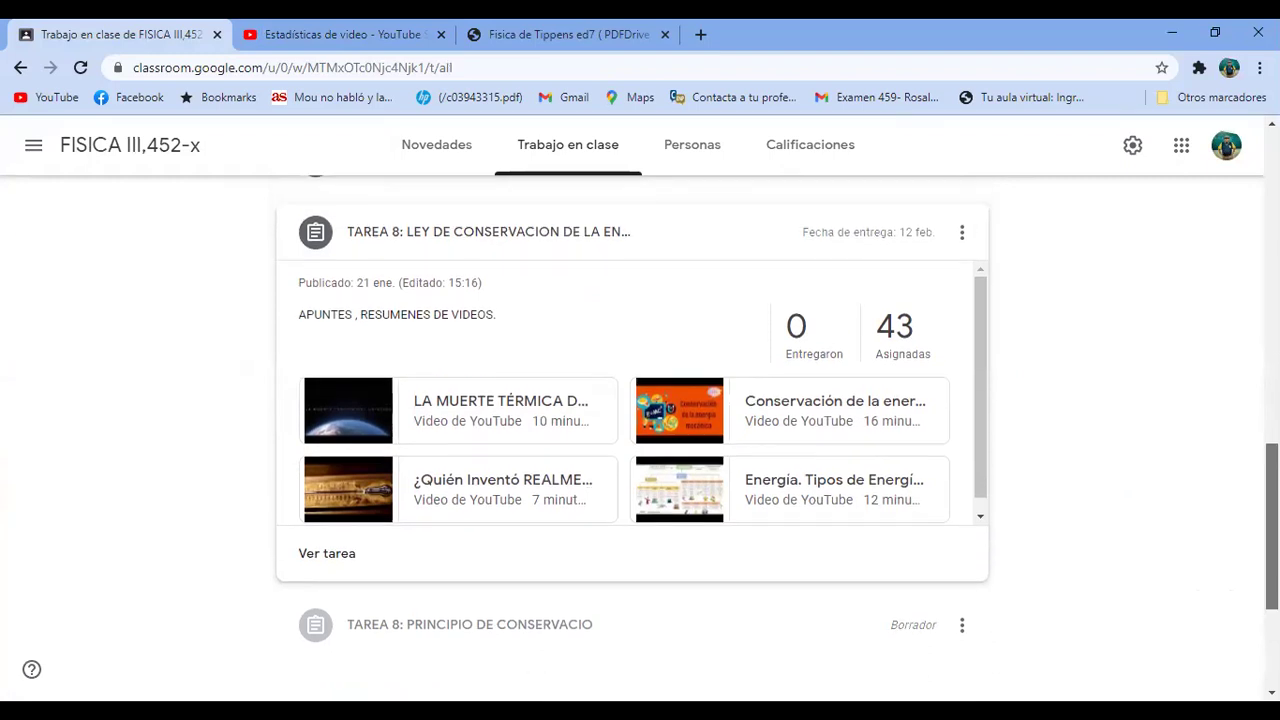
pyautogui.scroll(-1, 1272, 500)
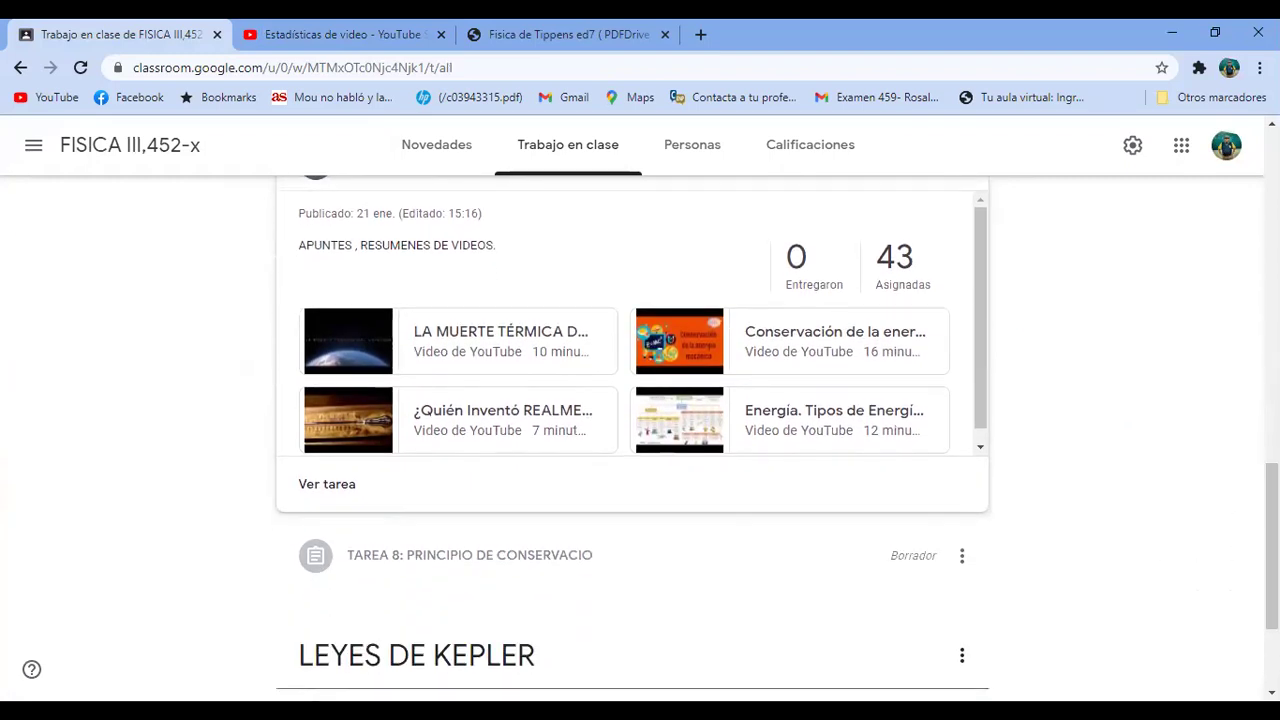